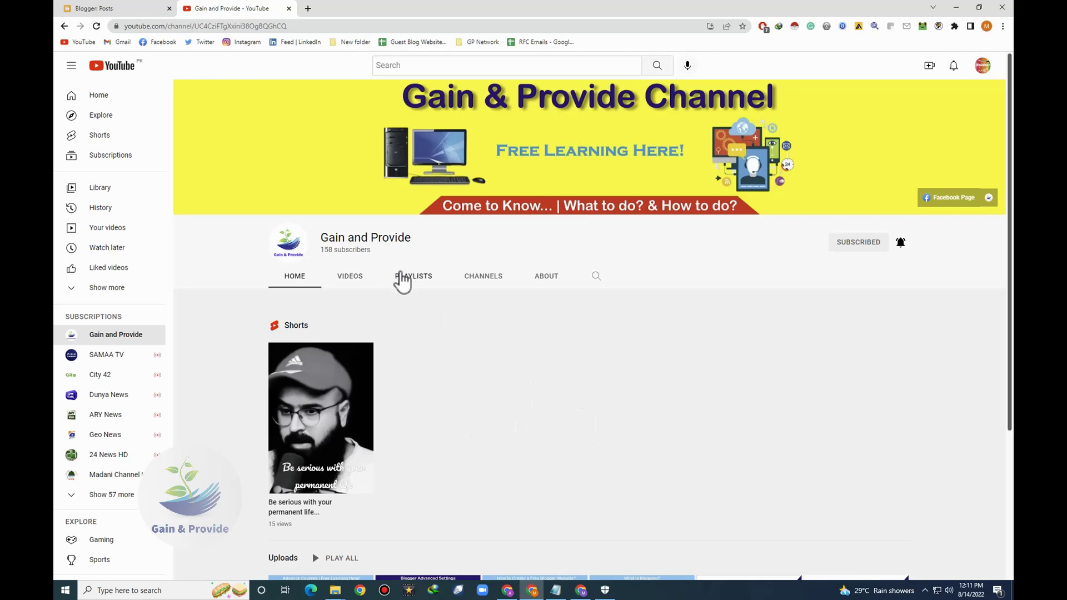
Step: Open the playlists of the Gain and Provide YouTube channel
click(409, 280)
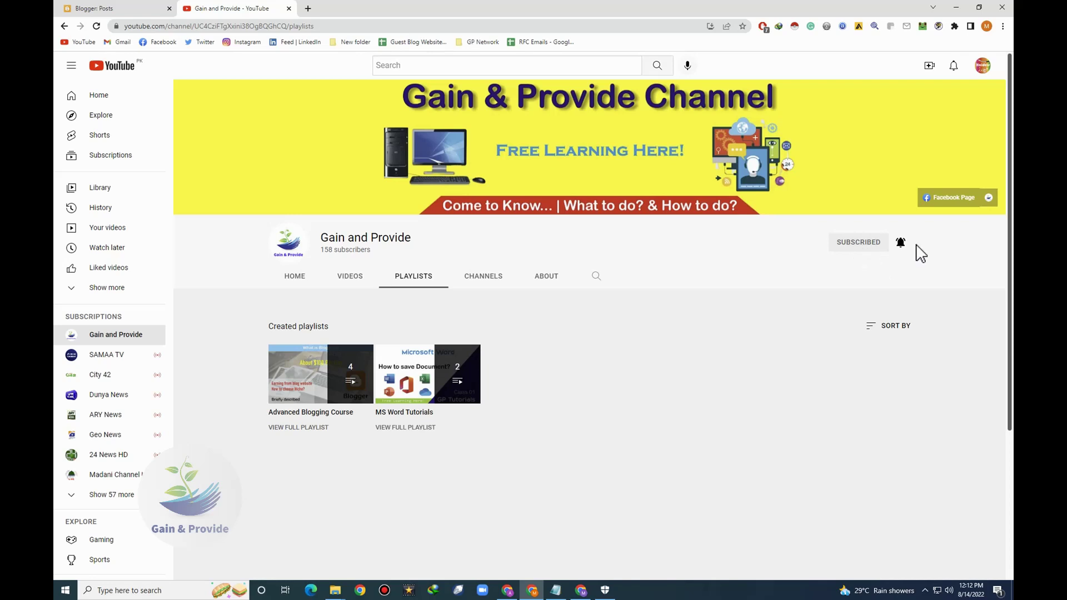
right_click(665, 247)
click(665, 248)
Step: Switch to Blogger and open the Theme page of the Earnities blog
click(92, 9)
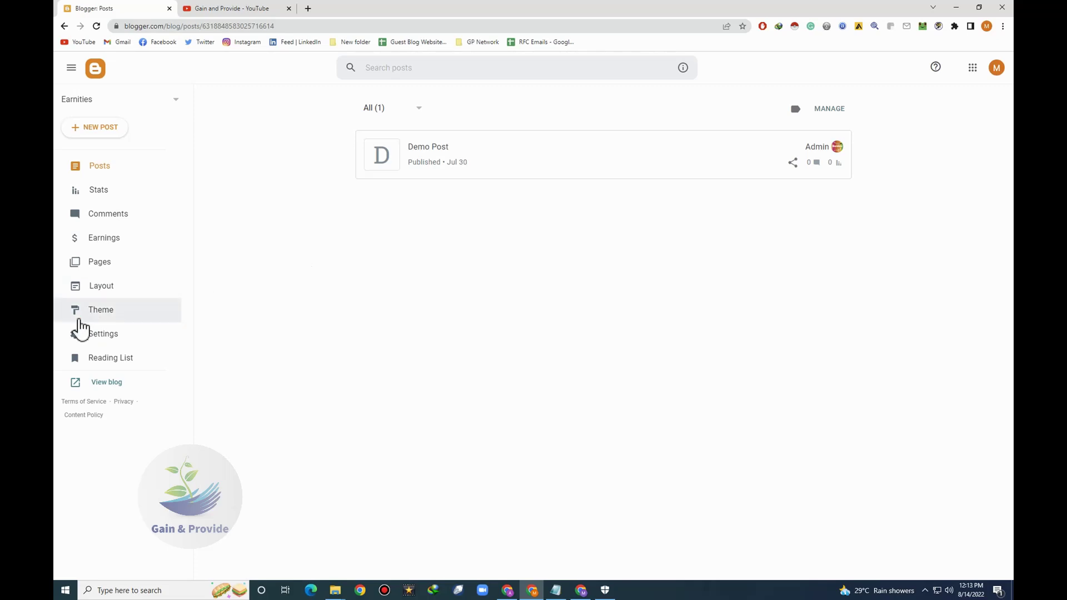
click(86, 316)
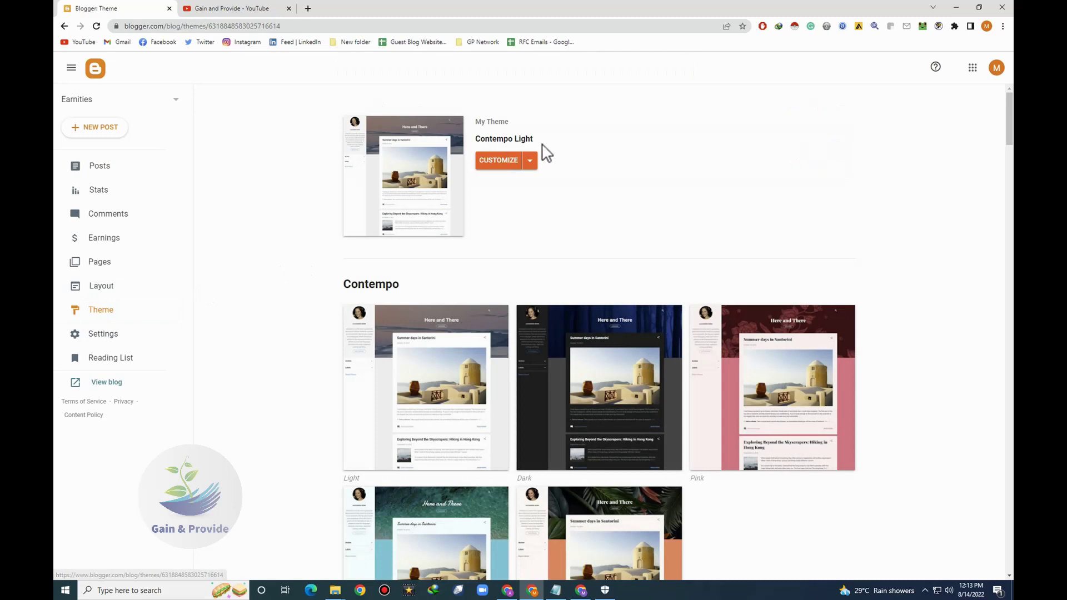
click(530, 162)
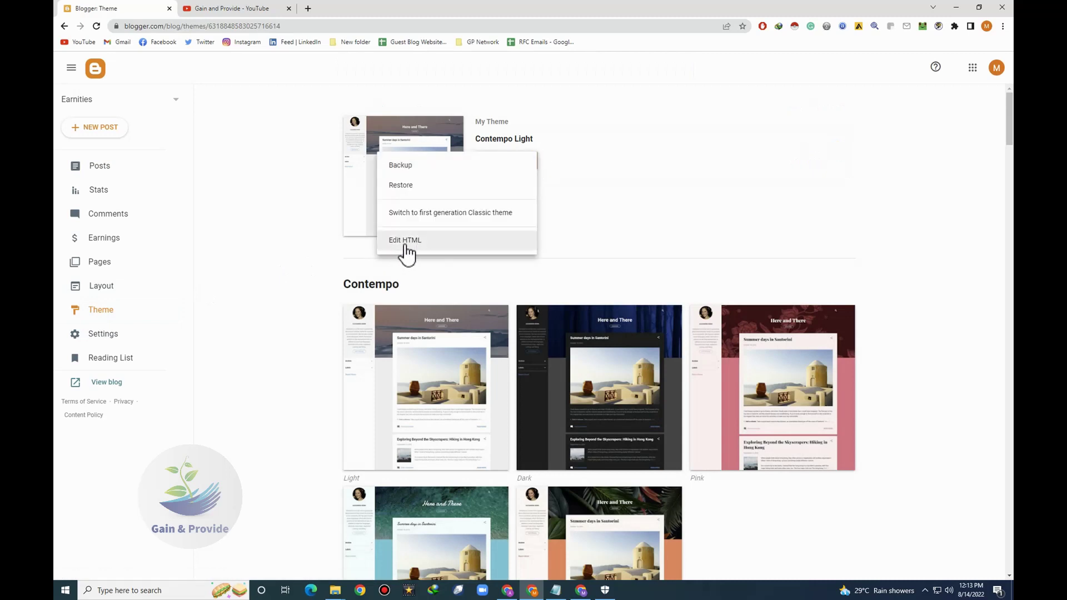
click(604, 202)
click(530, 163)
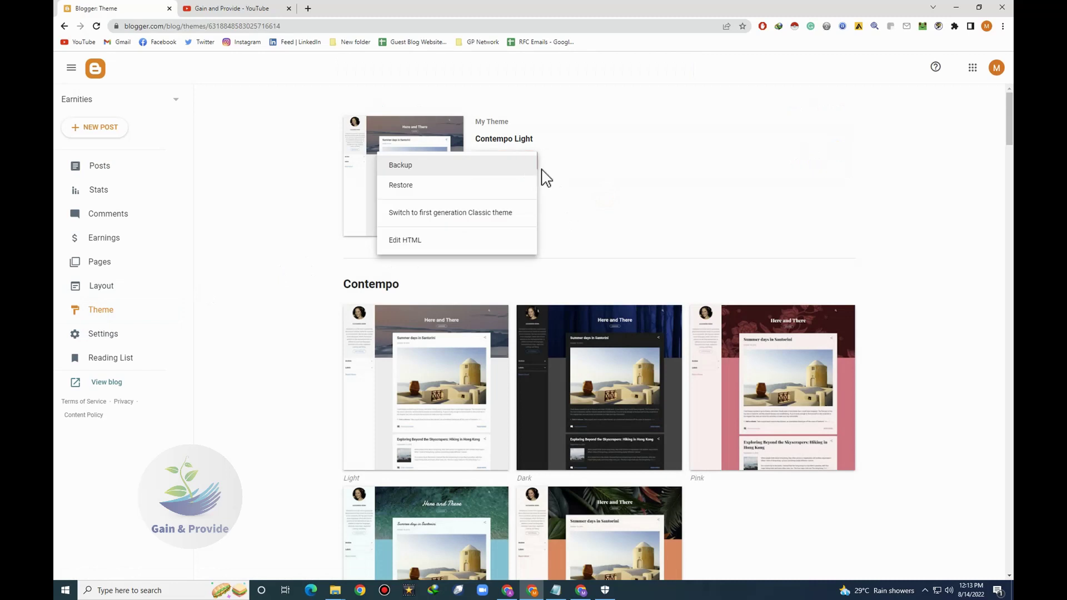
click(429, 240)
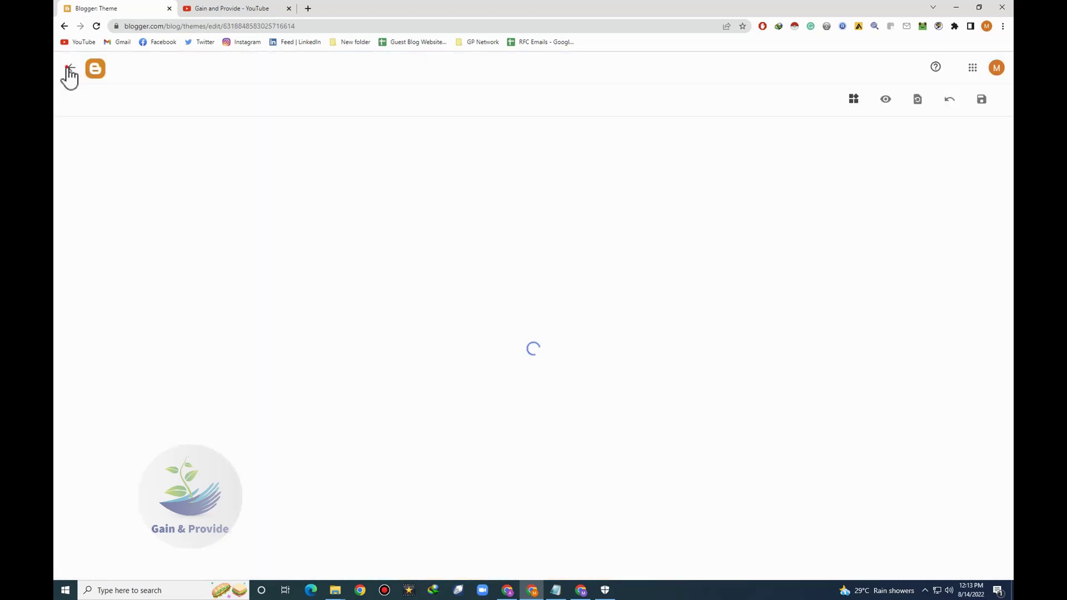
click(69, 68)
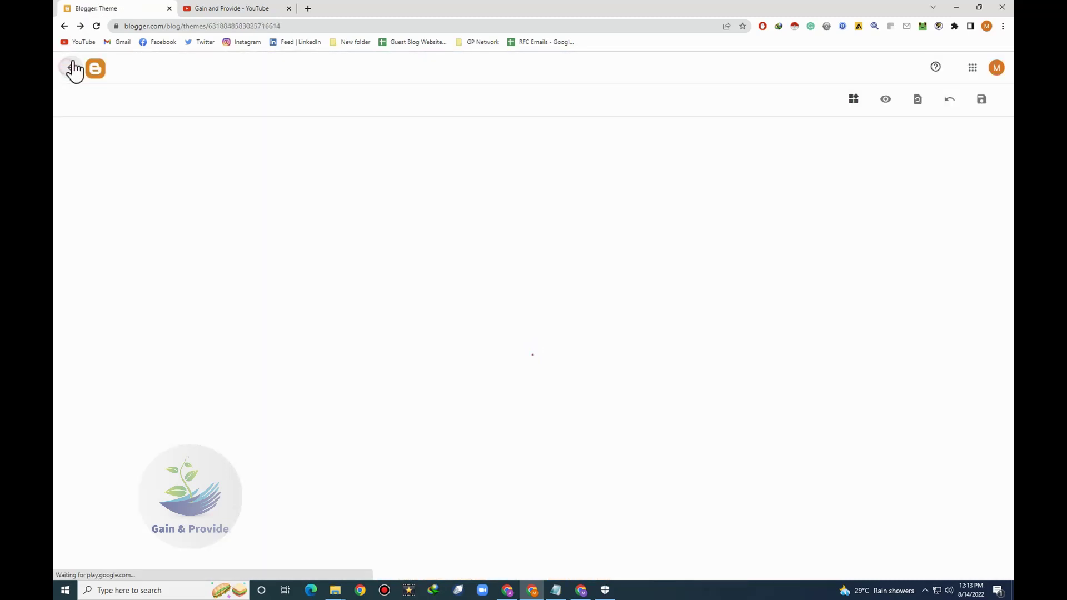
Step: View the live Earnities blog with its present theme and return to the Theme page
click(103, 384)
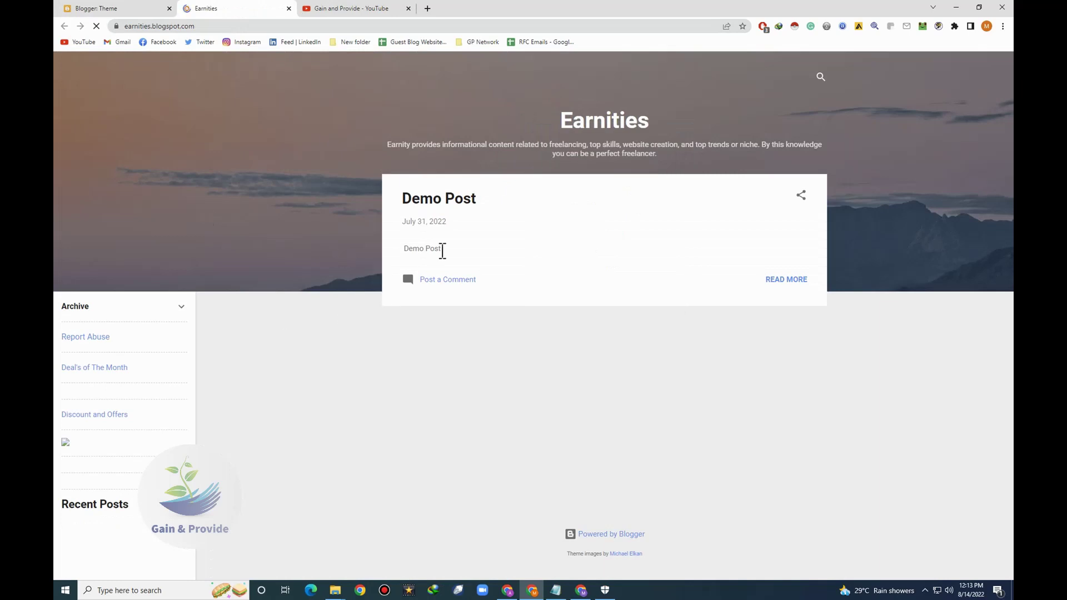
click(159, 10)
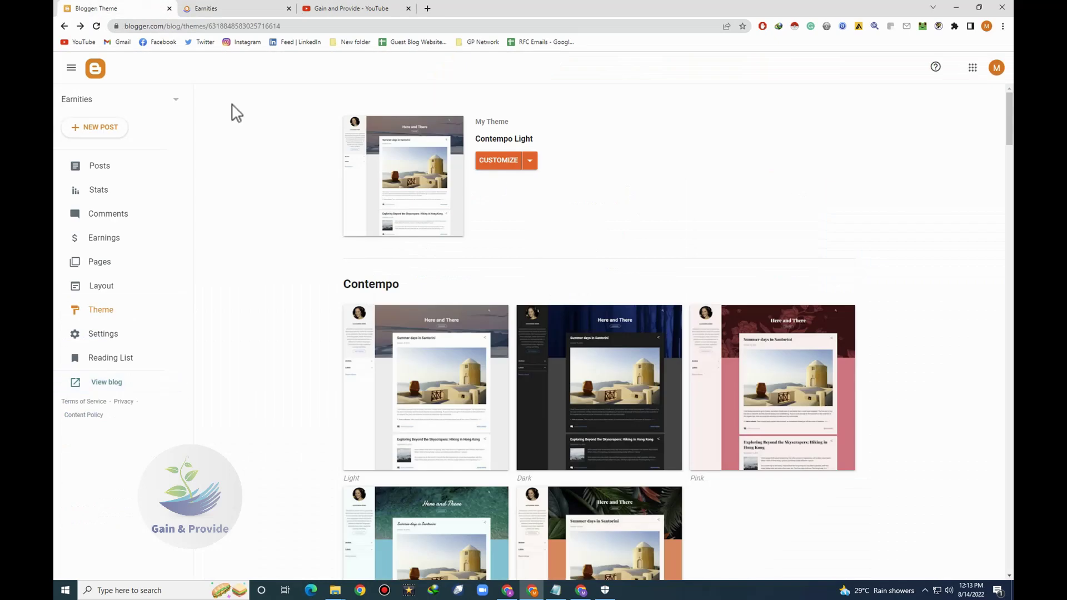
Step: Open the HTML code of the Contempo Light theme for editing
click(533, 161)
click(412, 247)
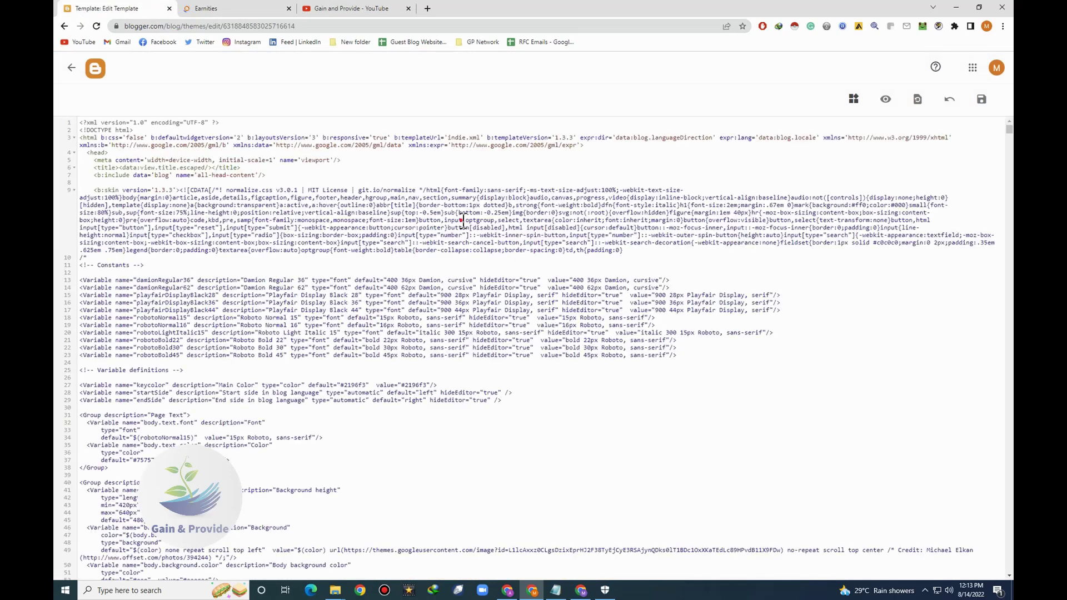
click(427, 9)
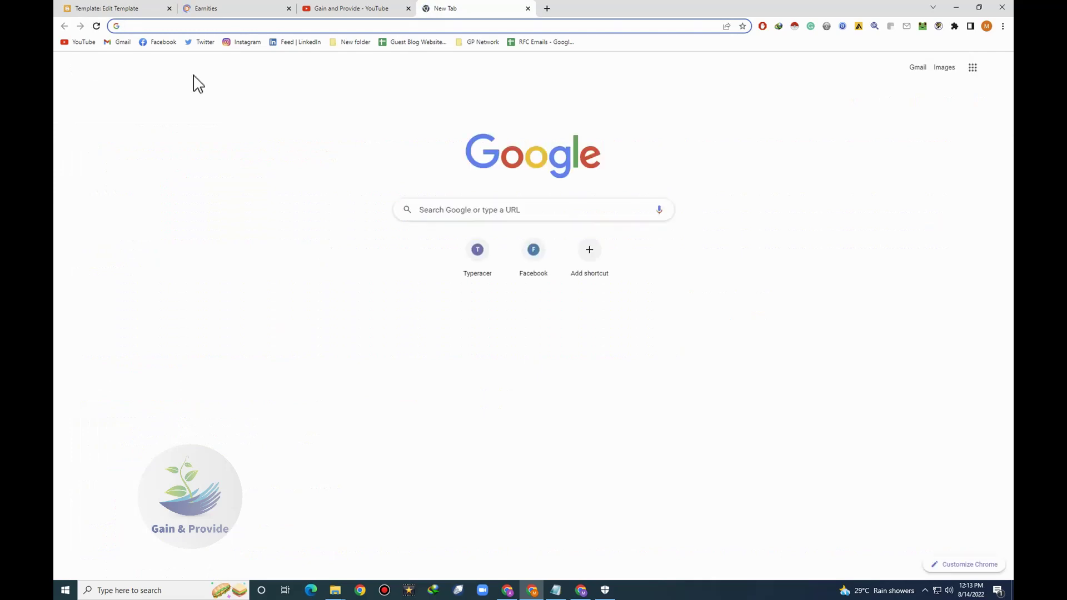
click(72, 9)
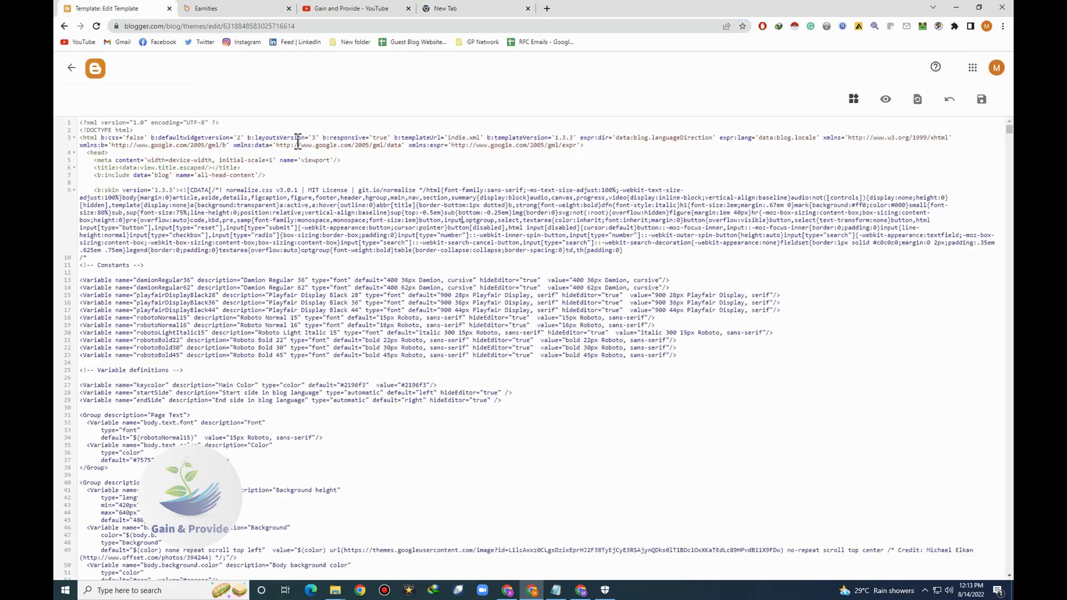
right_click(378, 240)
click(351, 243)
Step: Replace the entire theme HTML with the copied Sora One template code from Notepad and save the theme
click(556, 590)
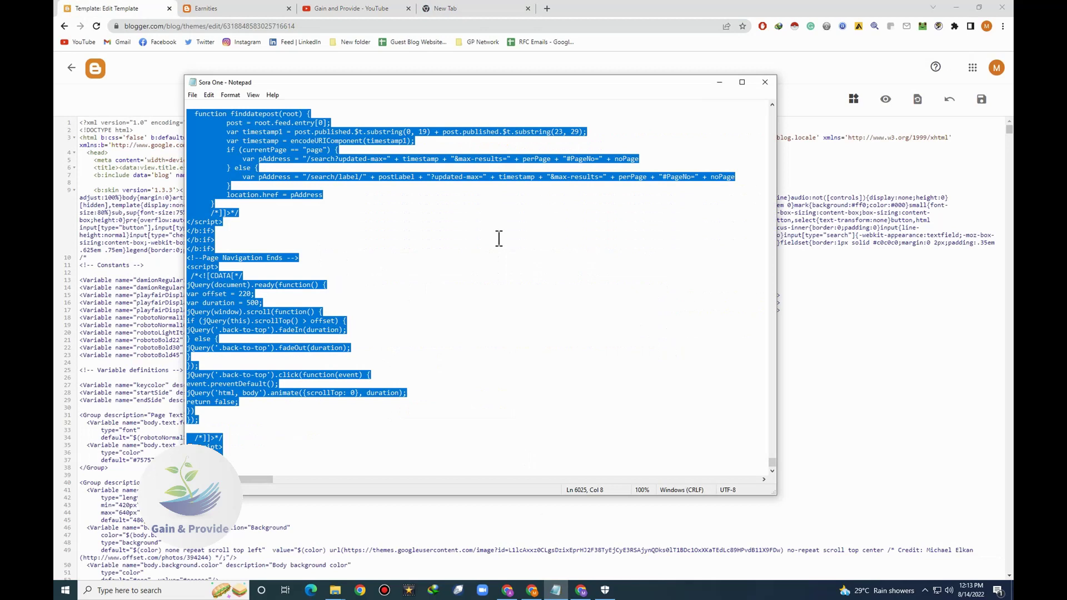
click(827, 199)
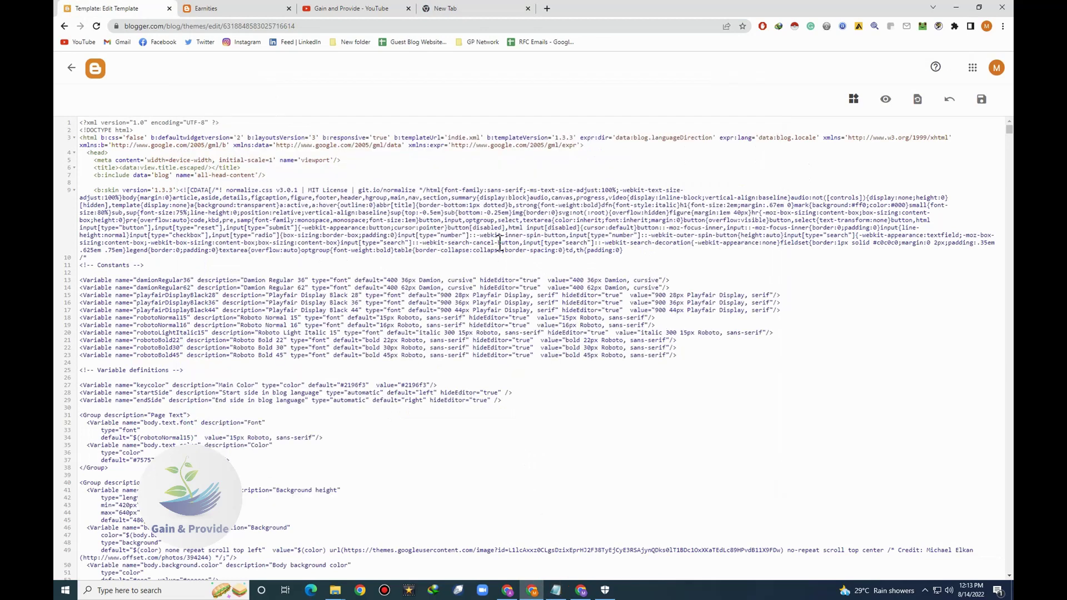
key(ctrl+a)
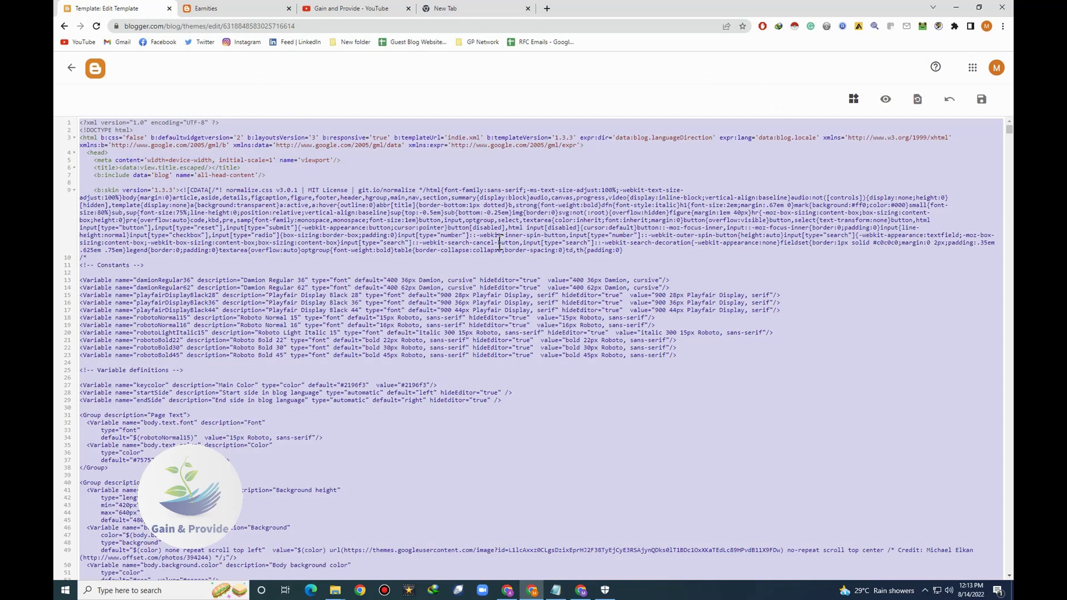
key(Delete)
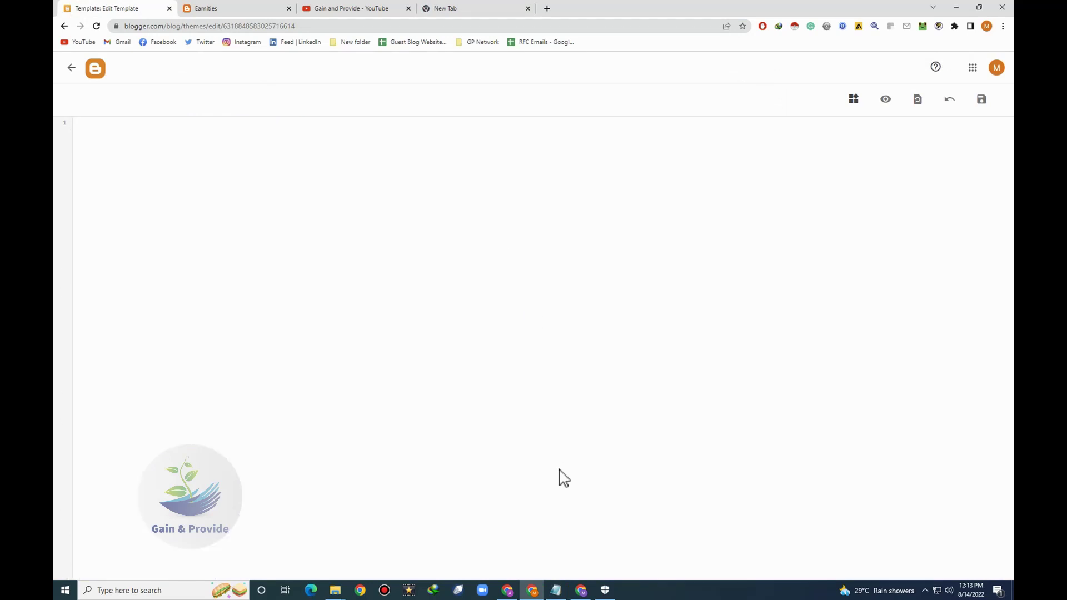
key(ctrl+v)
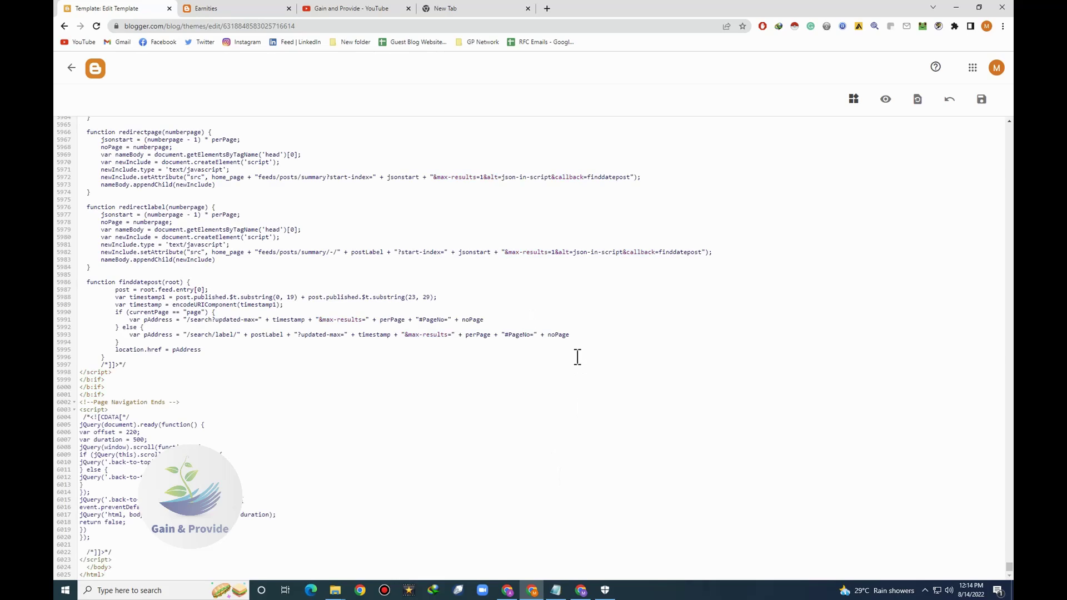
scroll(559, 355, up, 5)
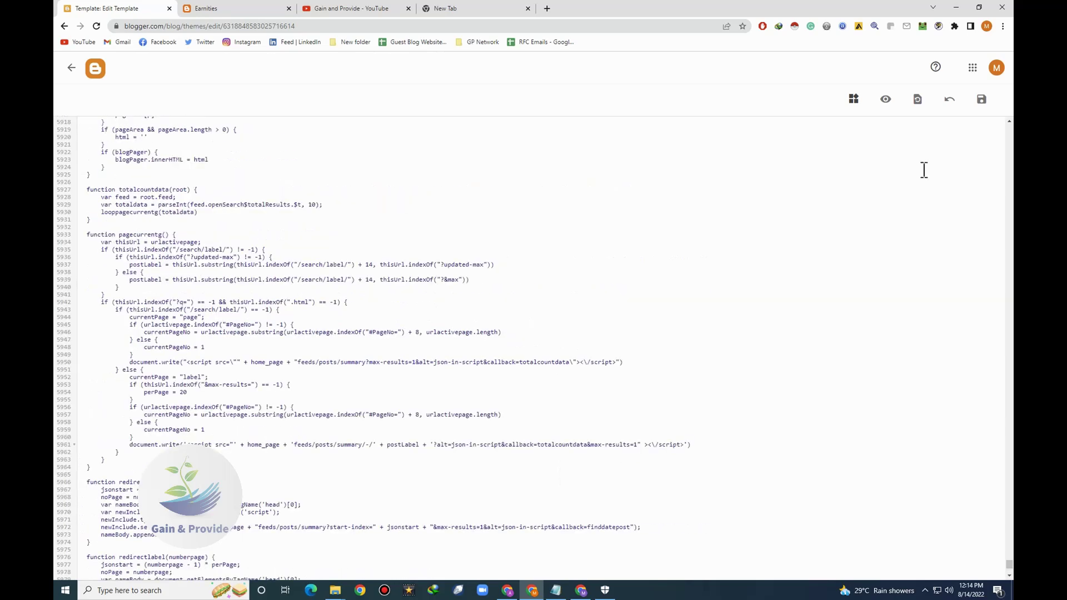
click(983, 101)
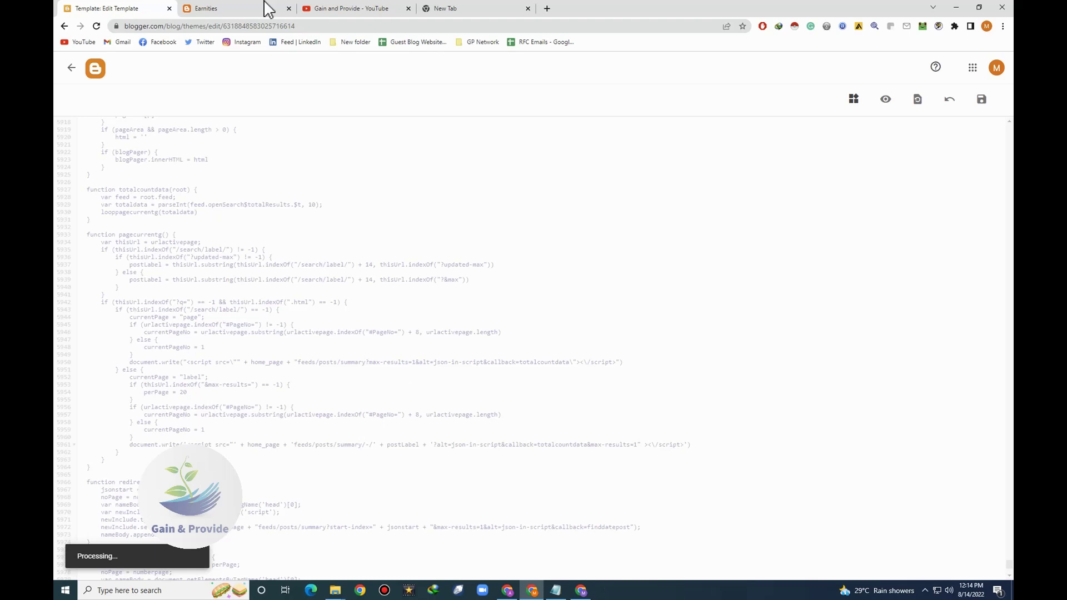
Step: Examine the open Earnities blog page, including its "Powered by Blogger" footer credit
click(242, 9)
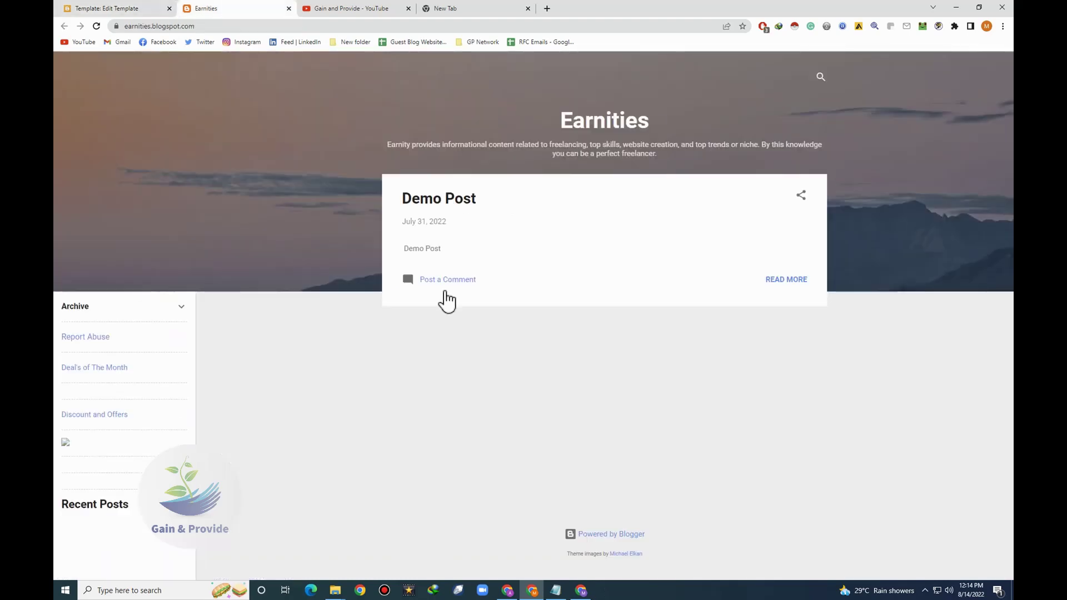
right_click(291, 237)
click(331, 207)
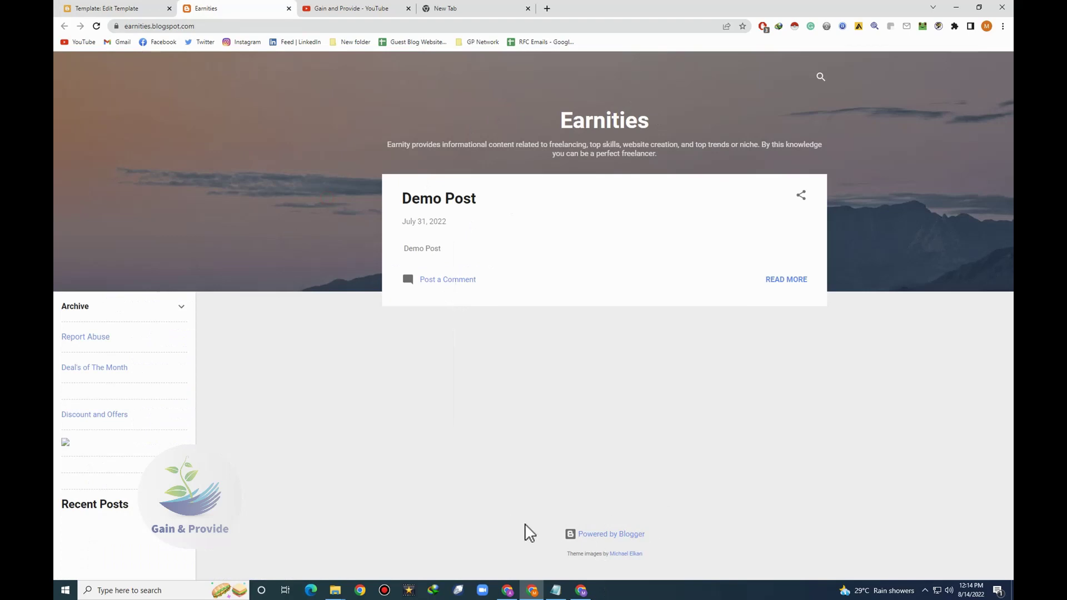
drag(649, 540, 550, 543)
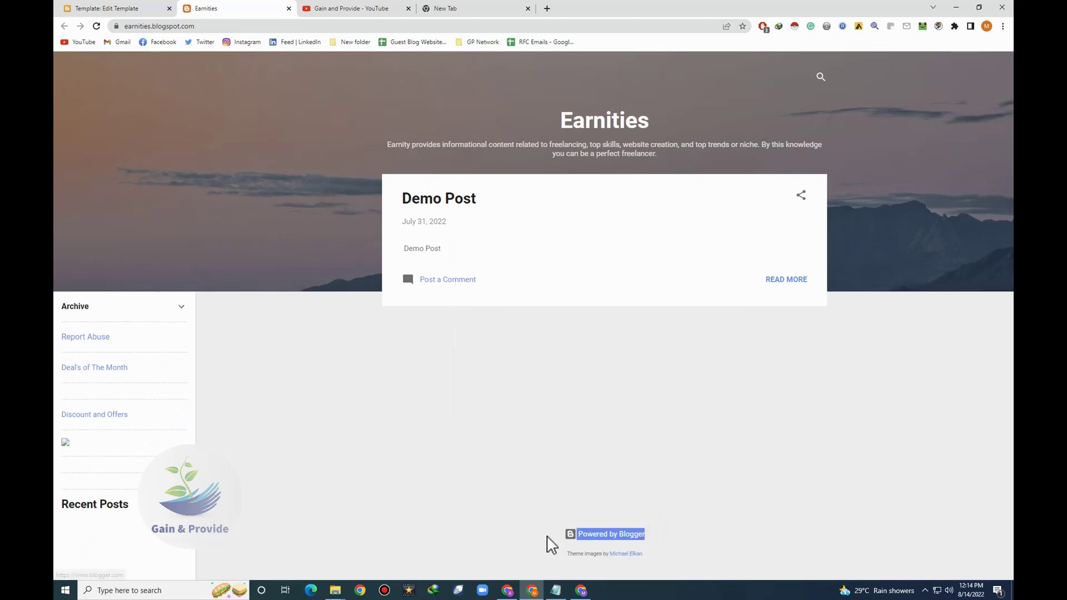
click(479, 487)
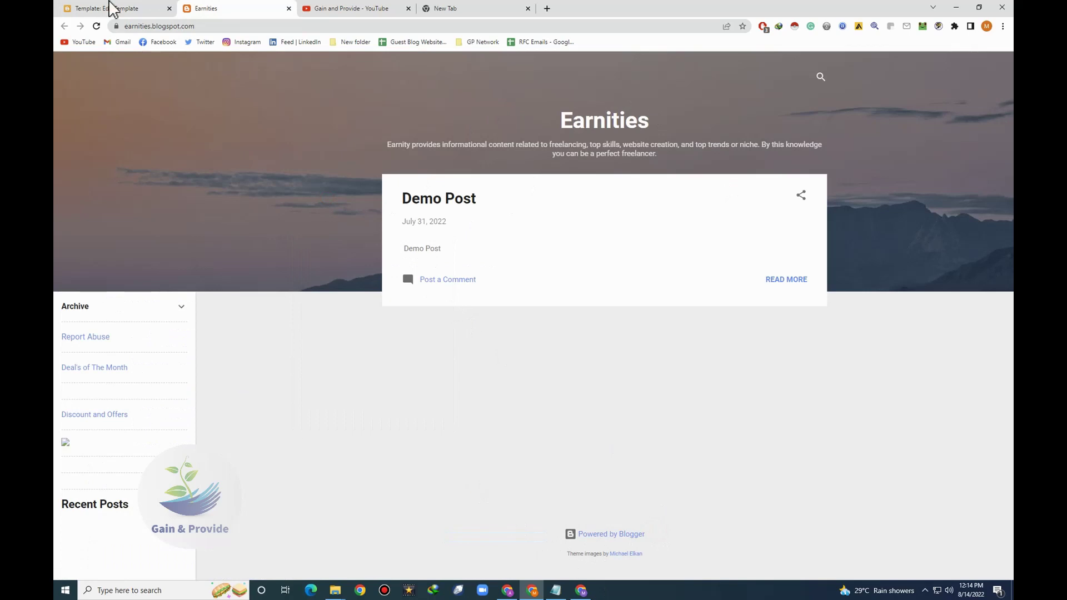
Step: Check the save status in the theme's HTML editor and return to the blog's Theme page
click(65, 10)
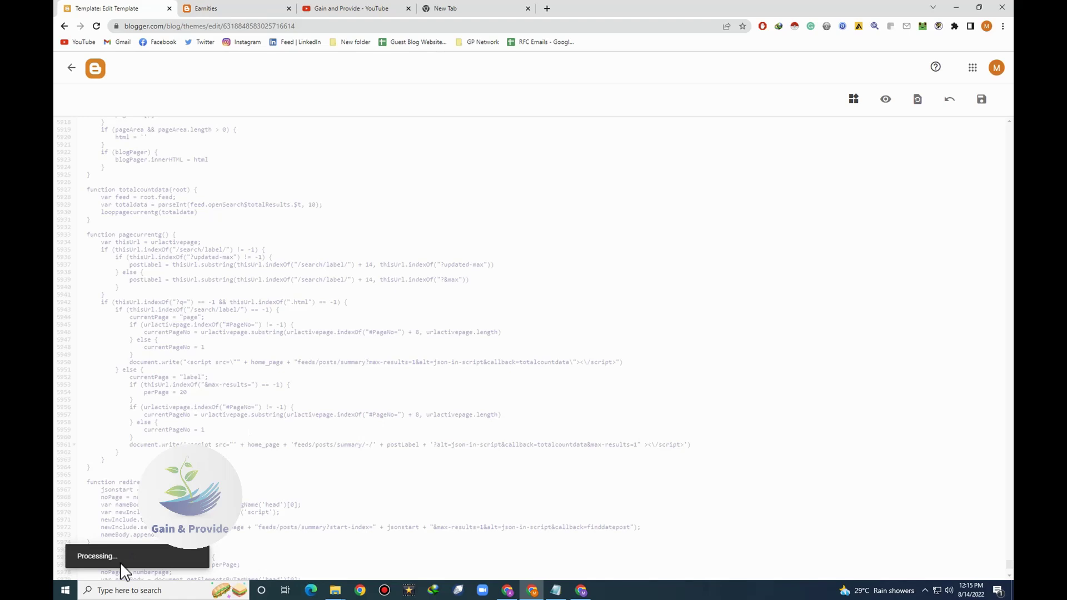
drag(120, 556, 71, 554)
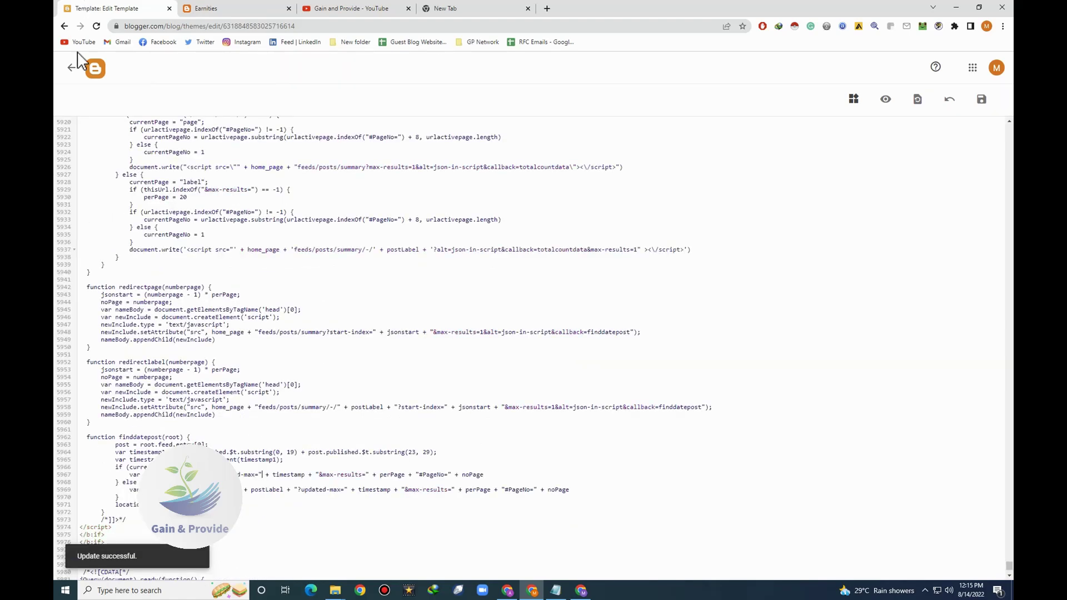
click(72, 68)
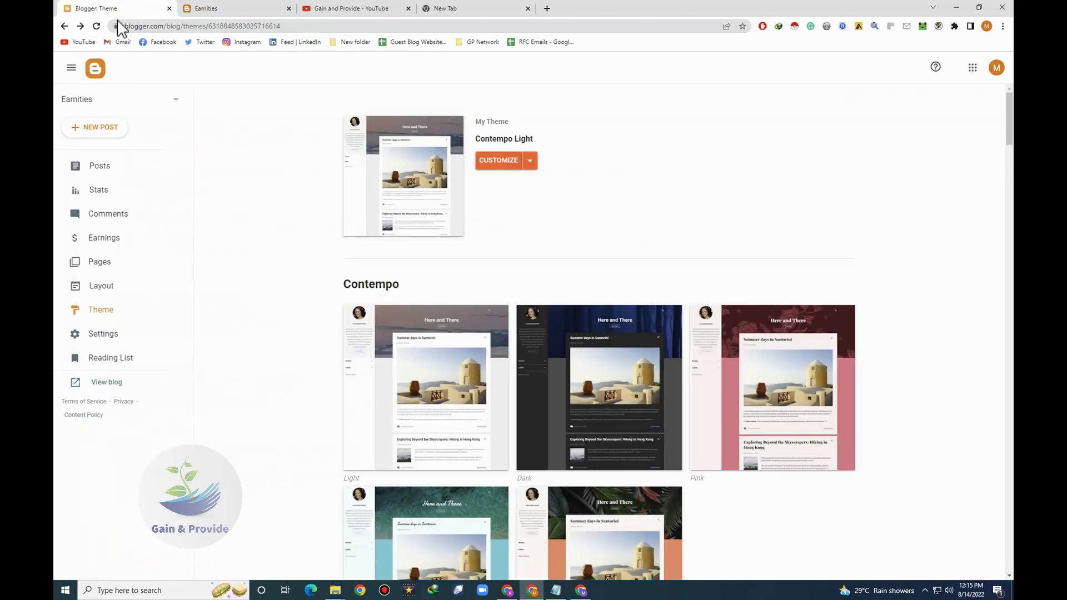
right_click(202, 107)
key(Escape)
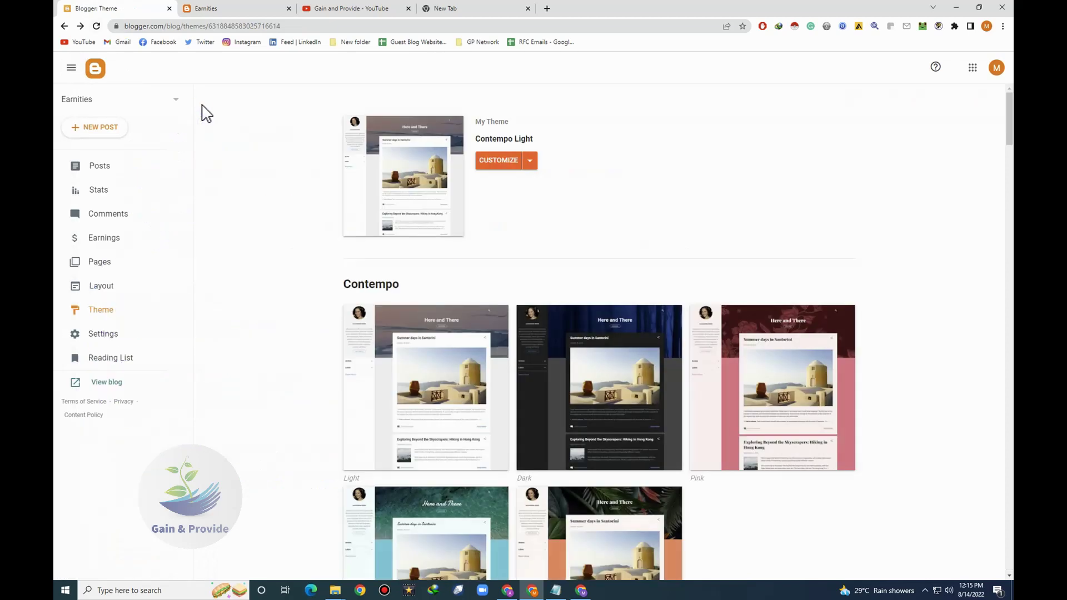
Step: Reload the live Earnities blog to load the newly saved template
click(250, 9)
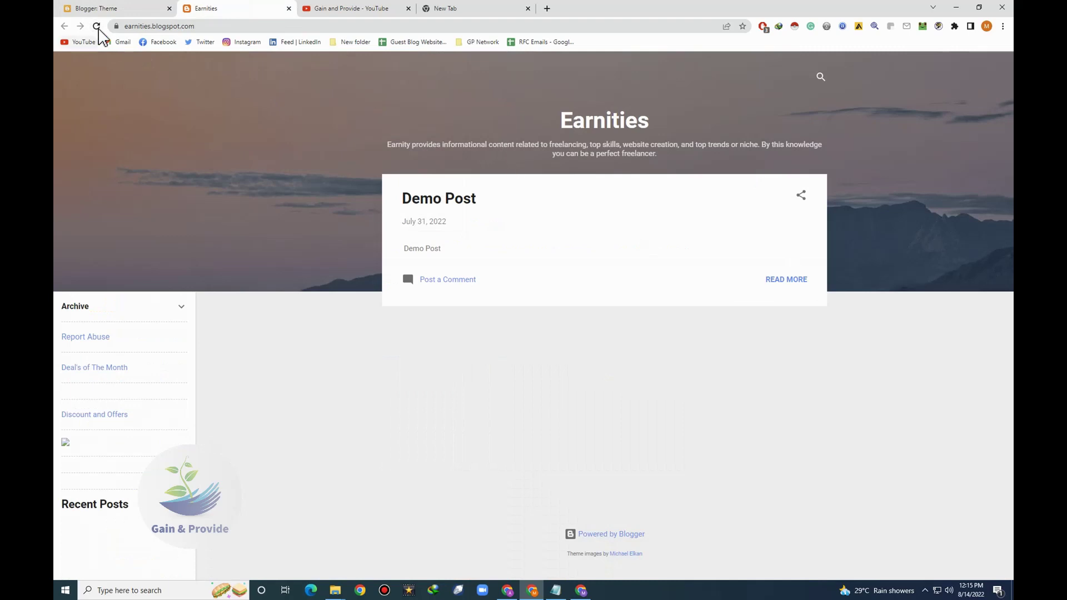
click(97, 26)
click(156, 9)
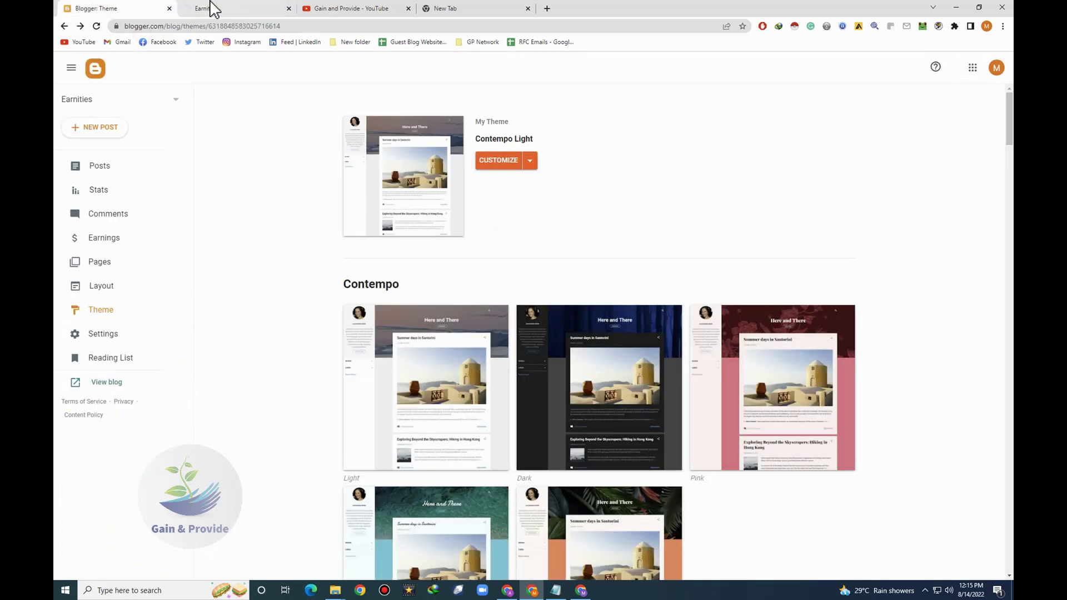
key(ctrl+Tab)
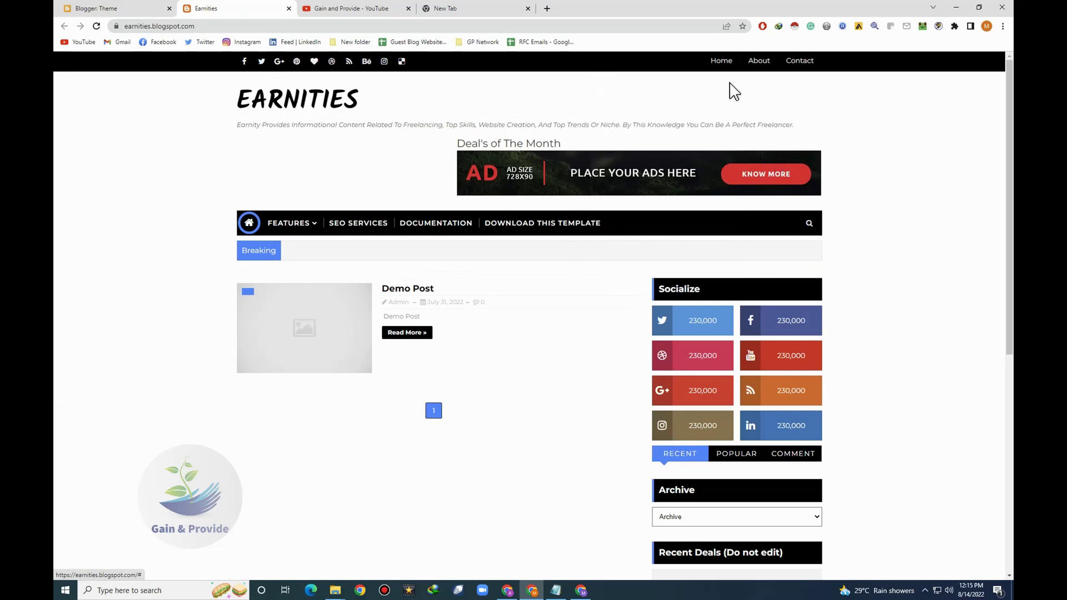
Step: Examine the reloaded blog's header links, navigation menu, sidebar widgets and footer
scroll(562, 274, down, 7)
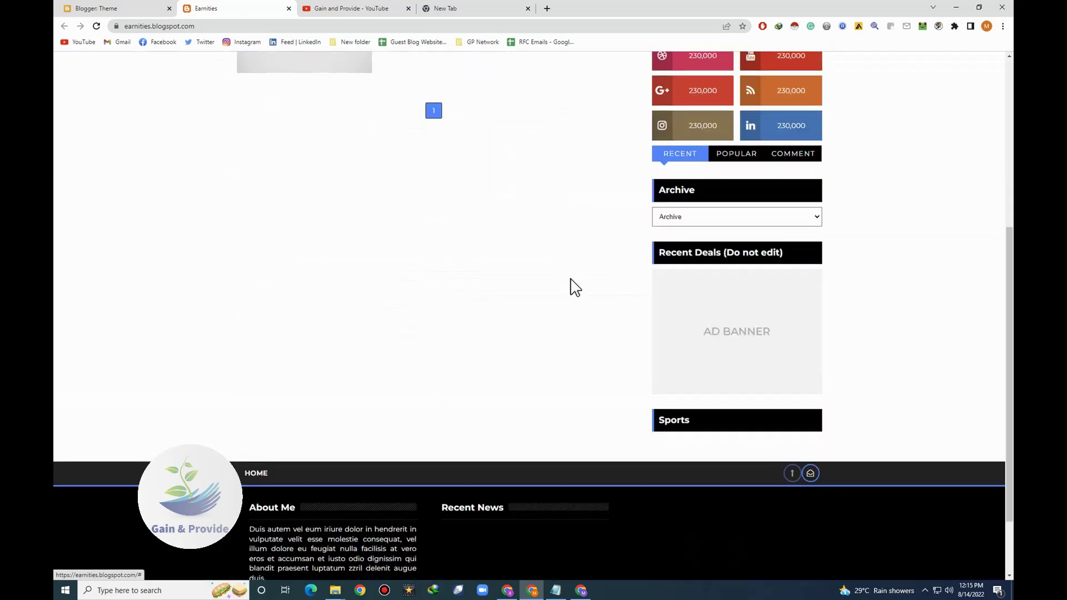
click(527, 388)
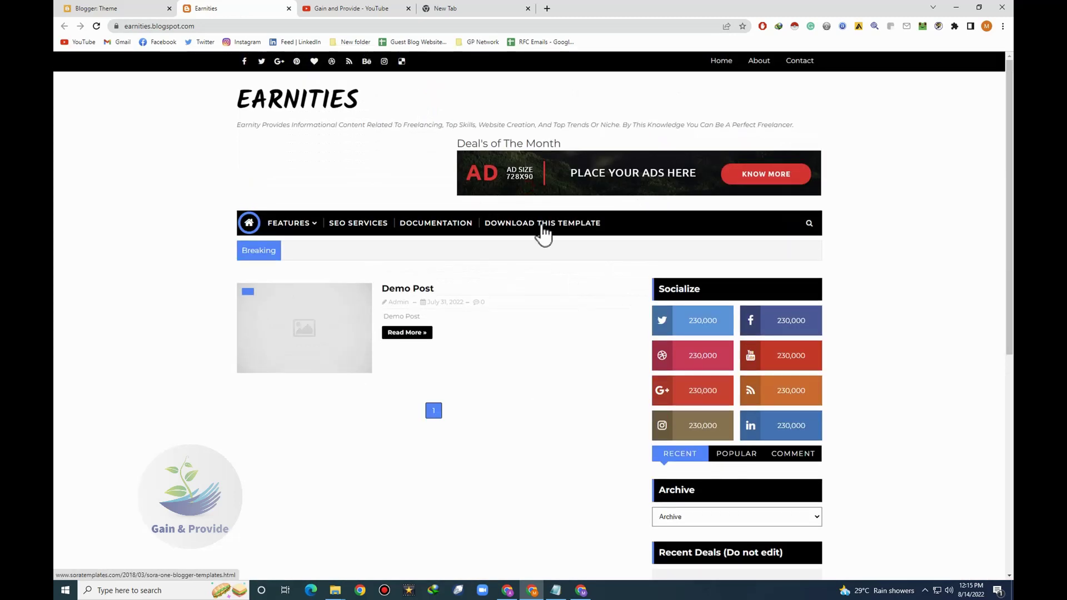
mouse_move(290, 223)
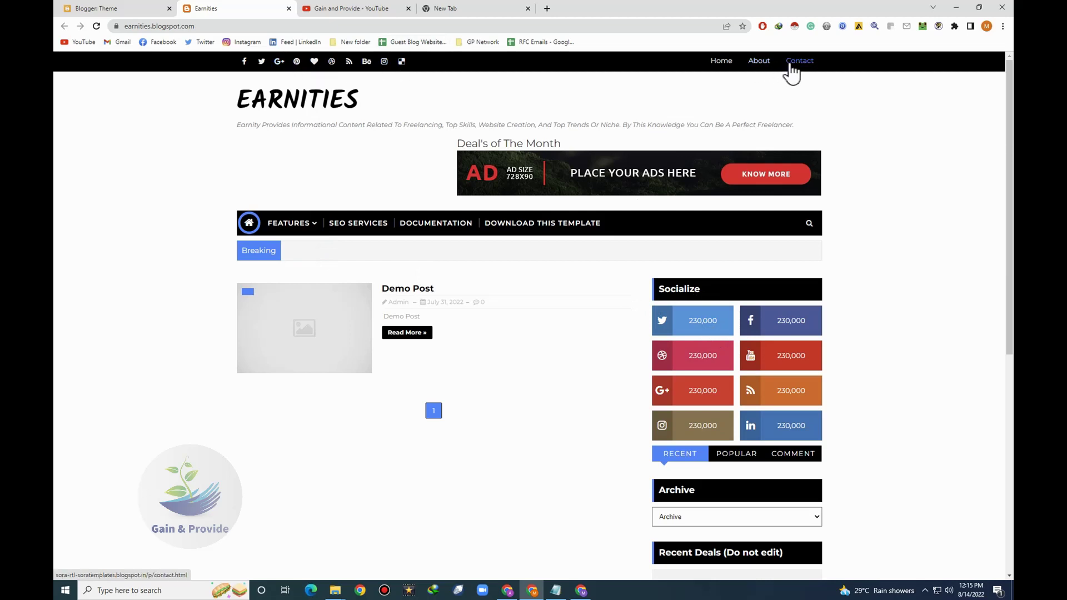
scroll(521, 260, down, 4)
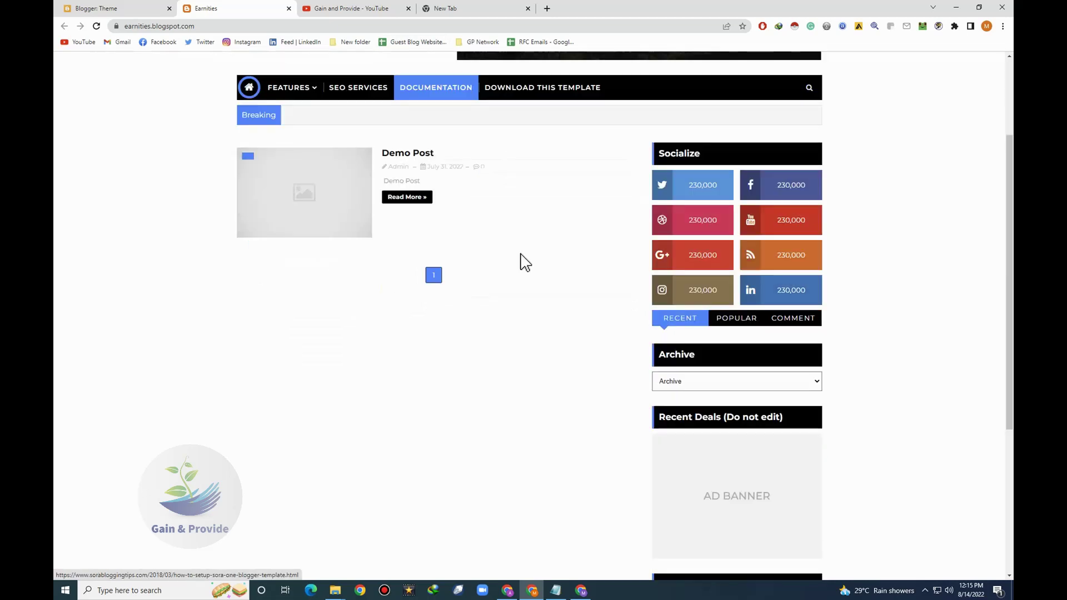
scroll(695, 352, down, 3)
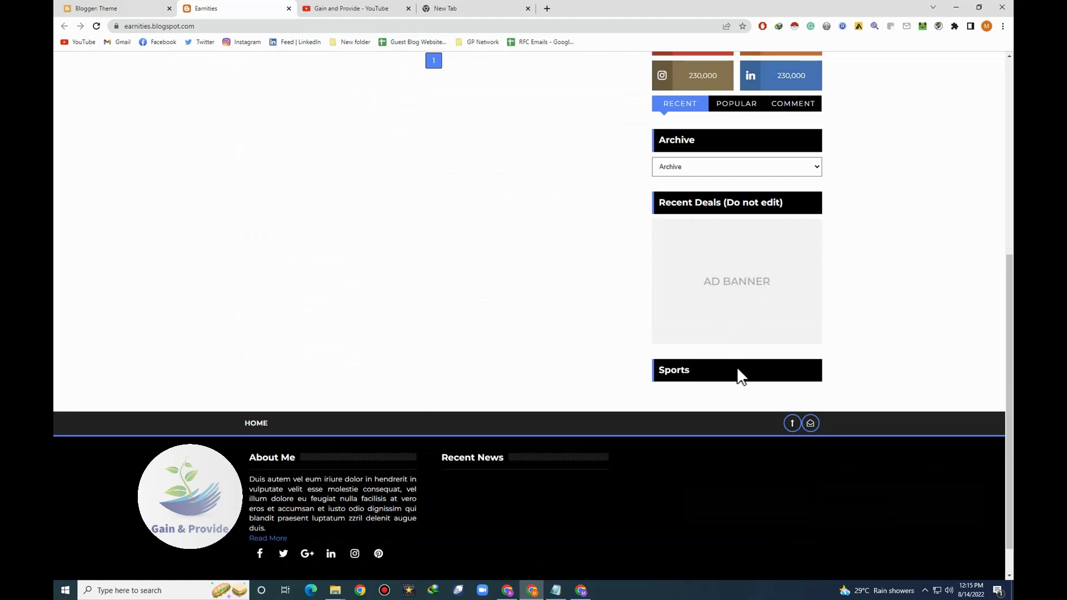
Step: Open the quick message contact form from the live blog's footer bar and close it without sending anything
scroll(767, 395, down, 1)
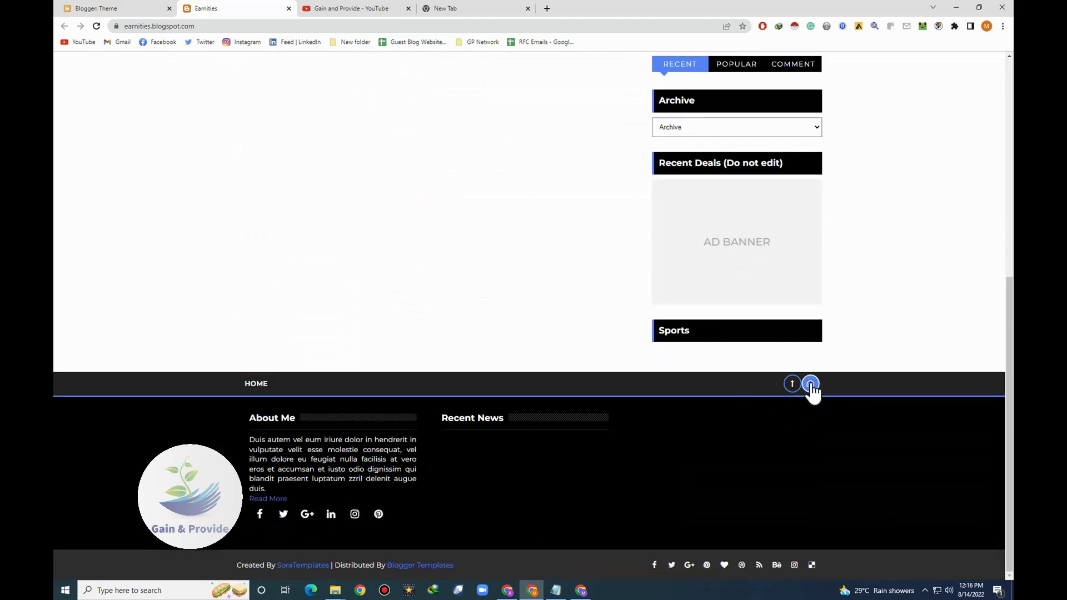
click(810, 385)
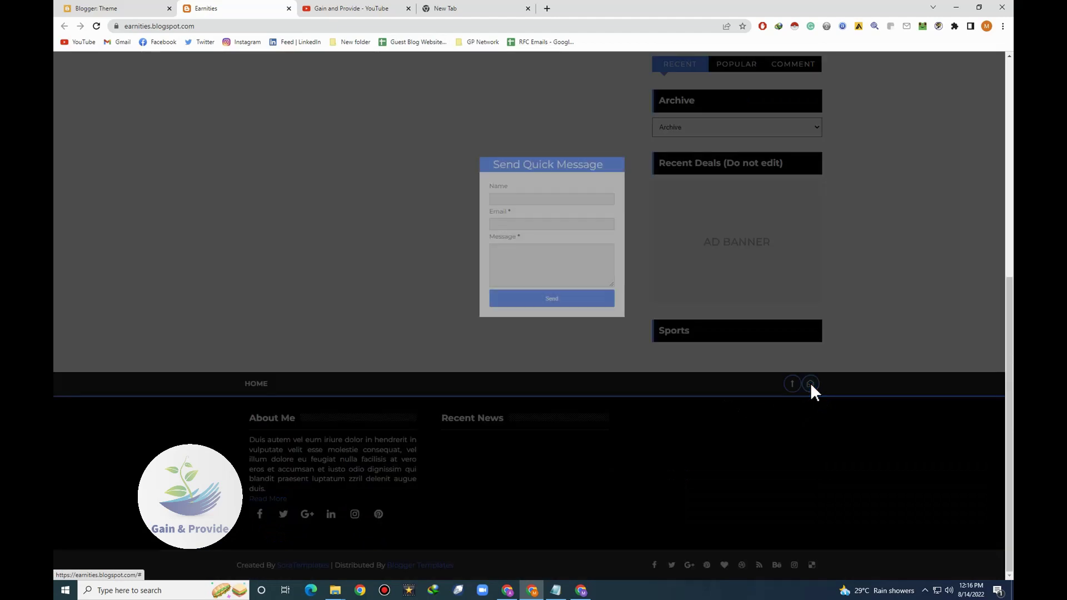
click(543, 309)
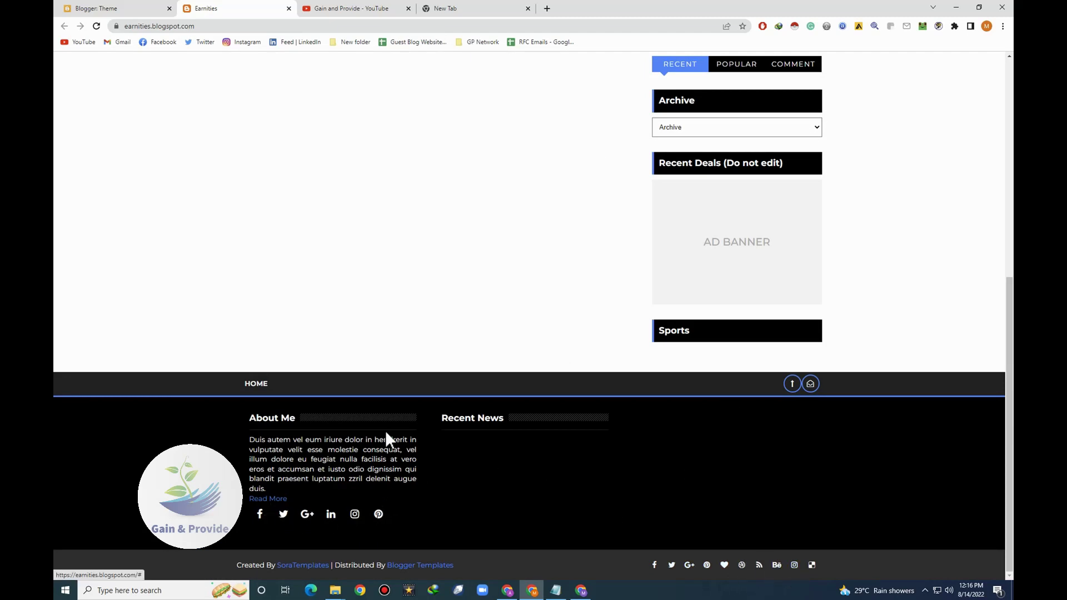
Step: Look over the live blog's header, demo post listing and sidebar widgets
scroll(458, 297, up, 7)
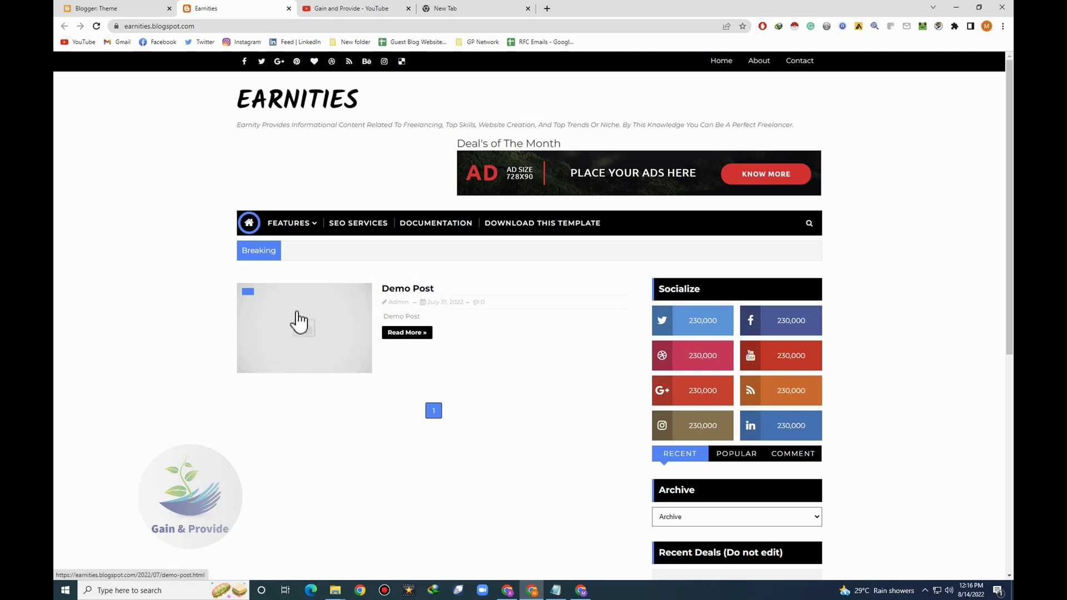
scroll(656, 469, down, 5)
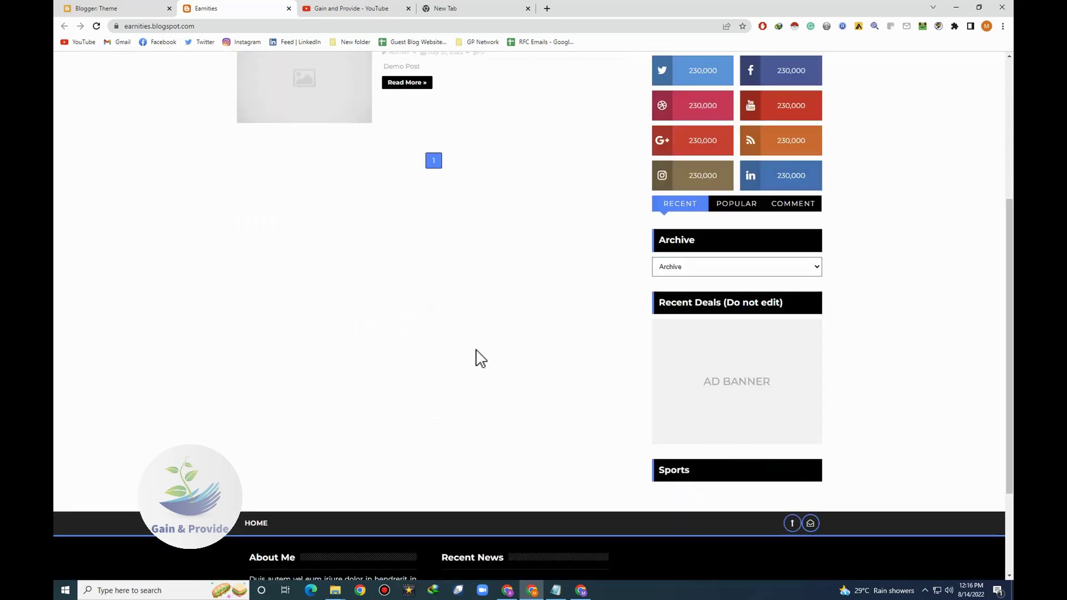
scroll(478, 355, up, 5)
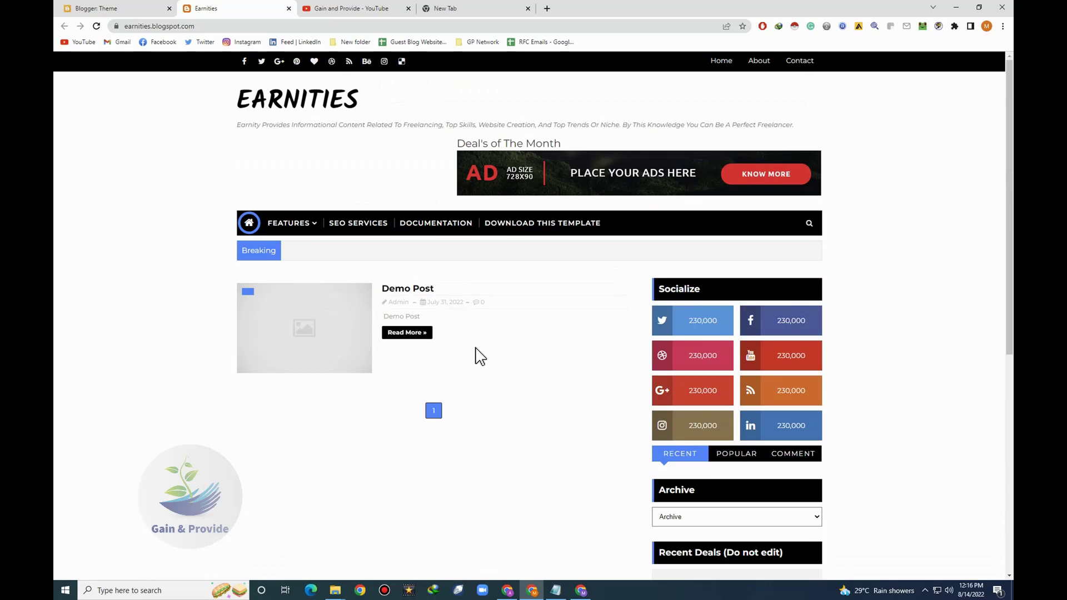
Step: Return to the Blogger dashboard and refresh the Theme page to check which theme is applied
right_click(126, 155)
click(135, 143)
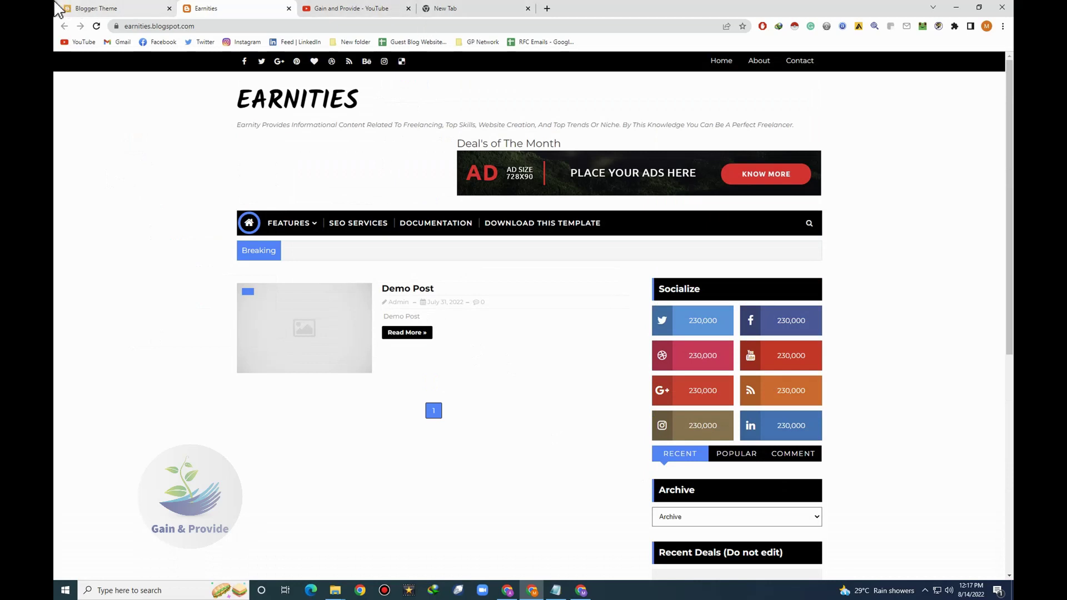
drag(318, 99, 167, 112)
click(167, 109)
click(112, 8)
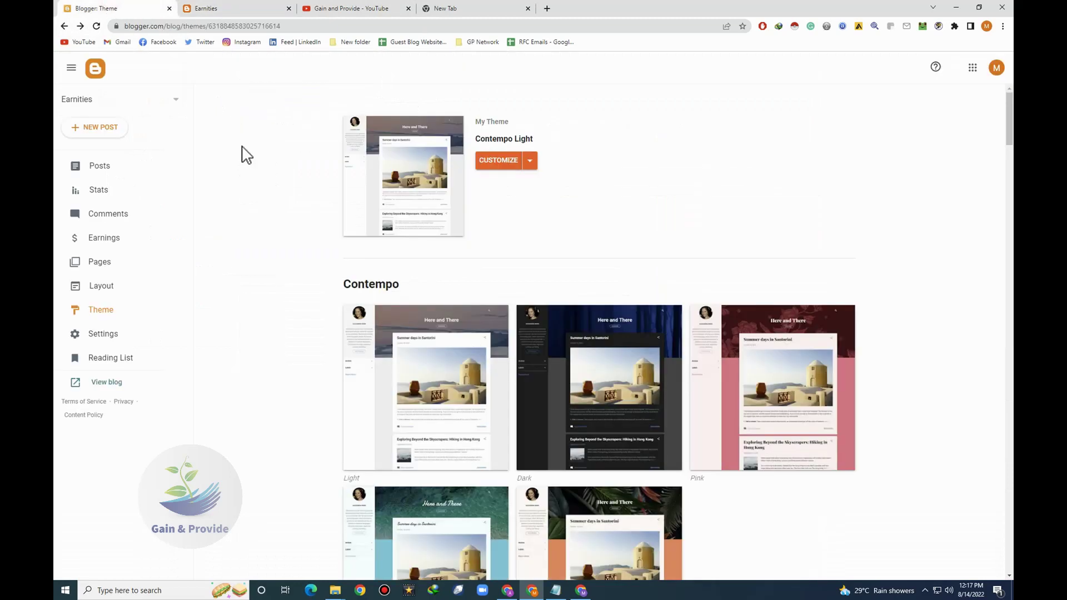
click(118, 319)
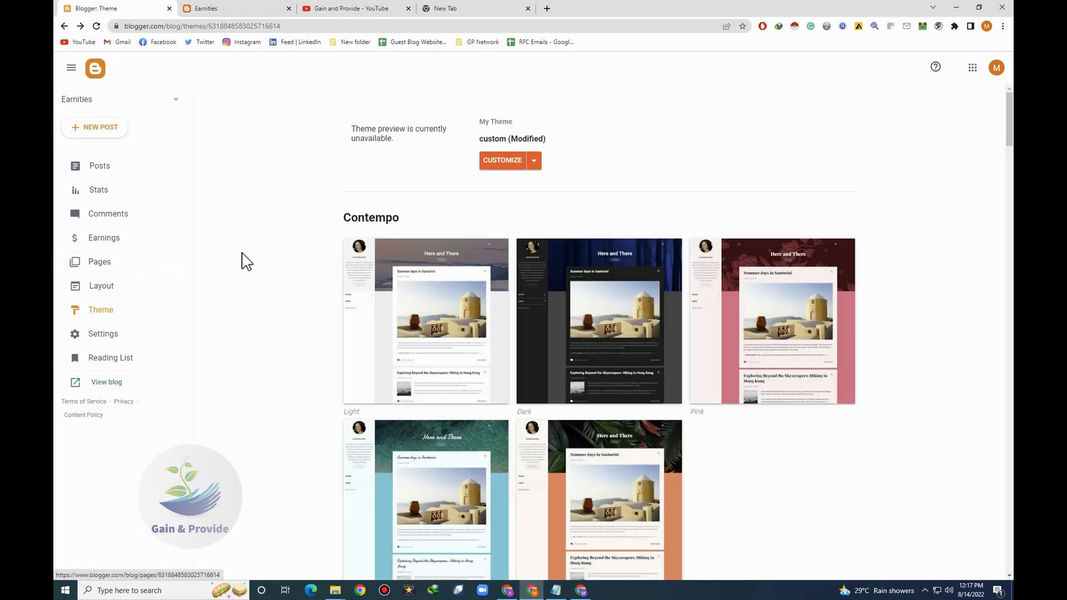
Step: Open the blog's Settings, view the custom domain dialog under Publishing, and cancel it
click(180, 332)
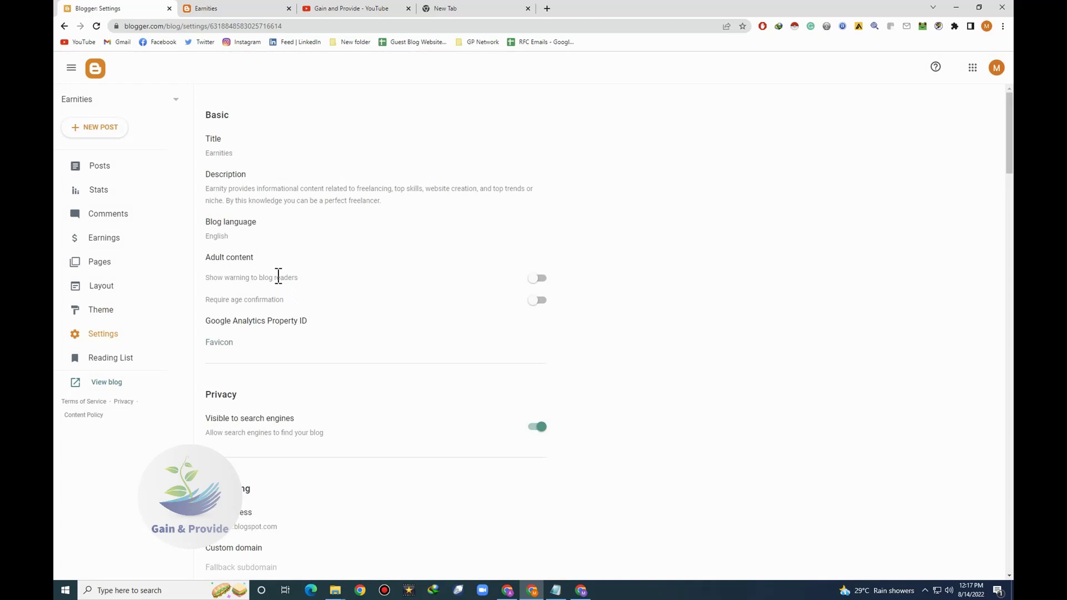
scroll(298, 321, down, 8)
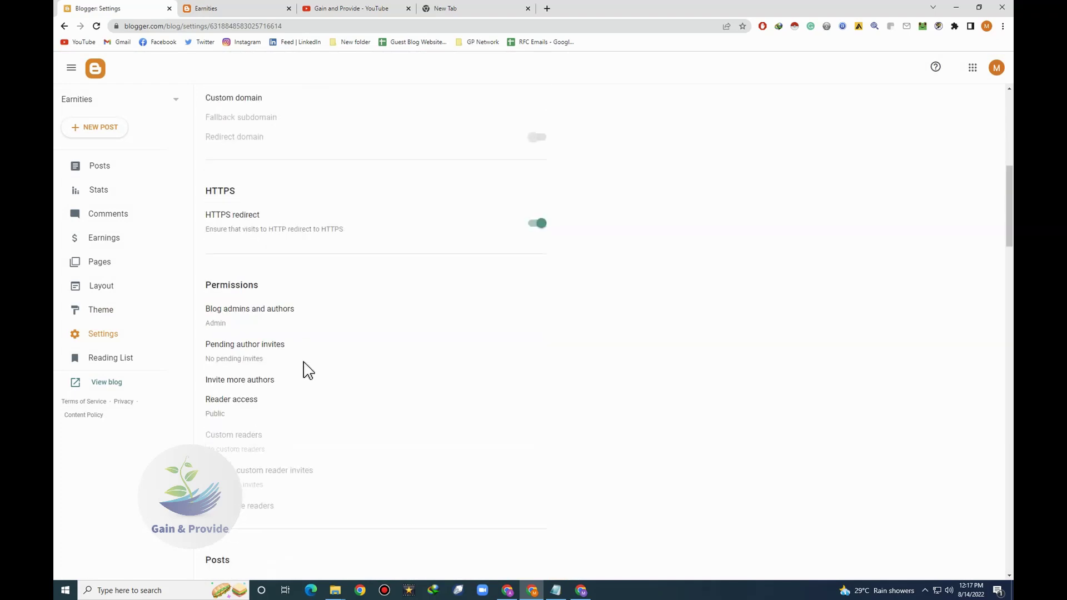
scroll(300, 364, up, 3)
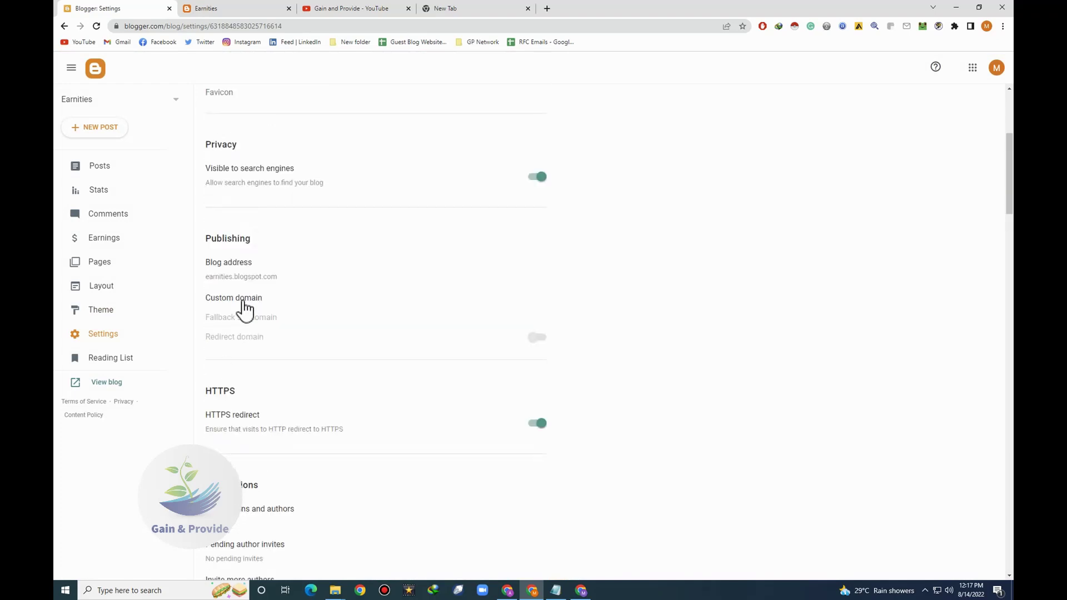
click(243, 300)
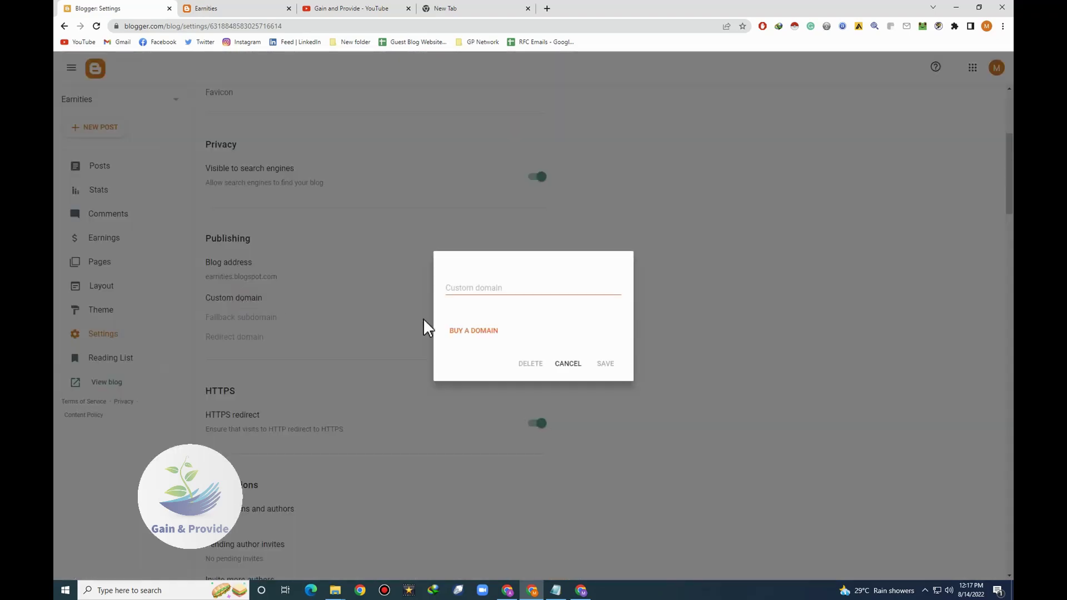
click(565, 365)
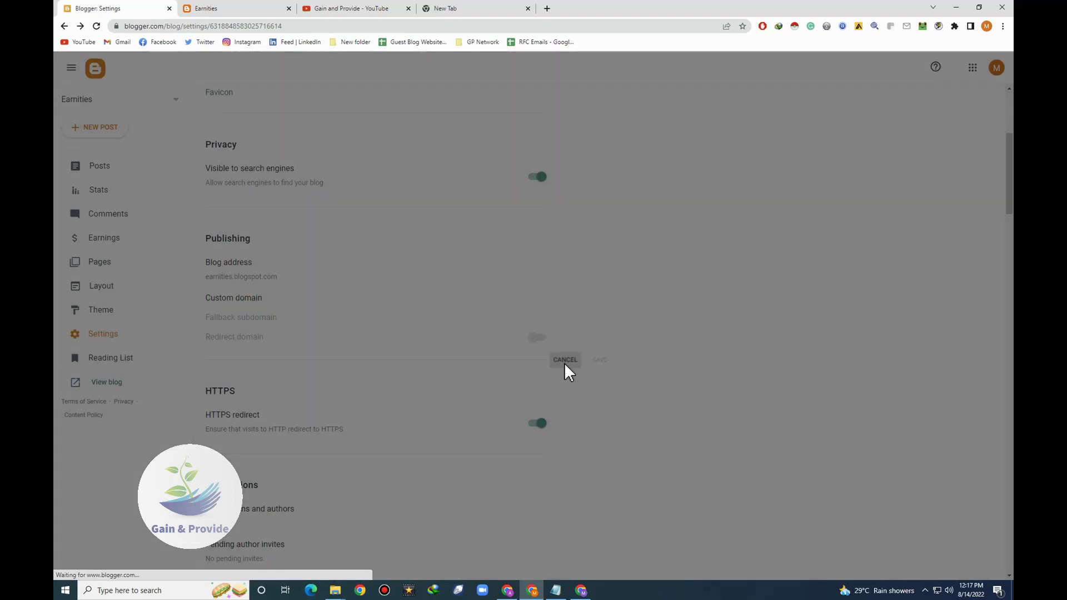
Step: Review the remaining blog settings, from permissions and posts to crawlers and indexing
scroll(388, 376, down, 15)
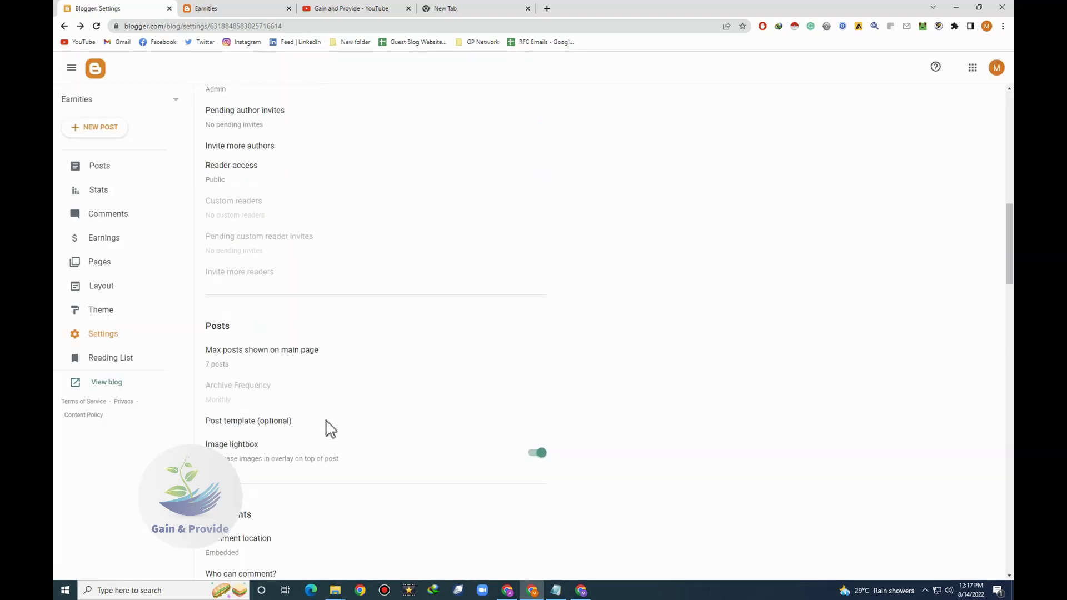
scroll(336, 438, down, 11)
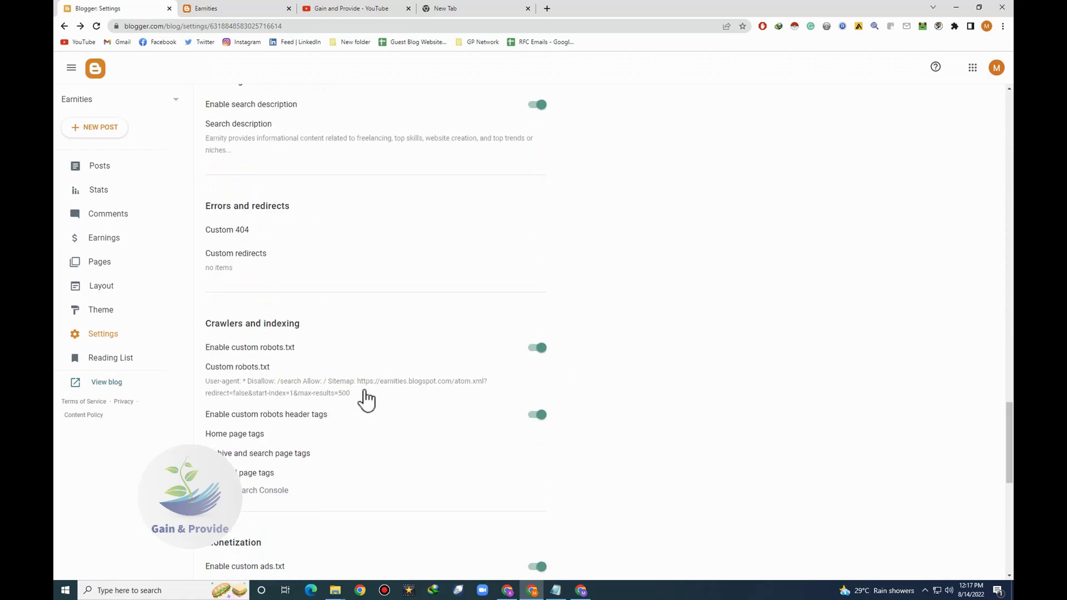
scroll(358, 386, up, 5)
scroll(359, 386, up, 8)
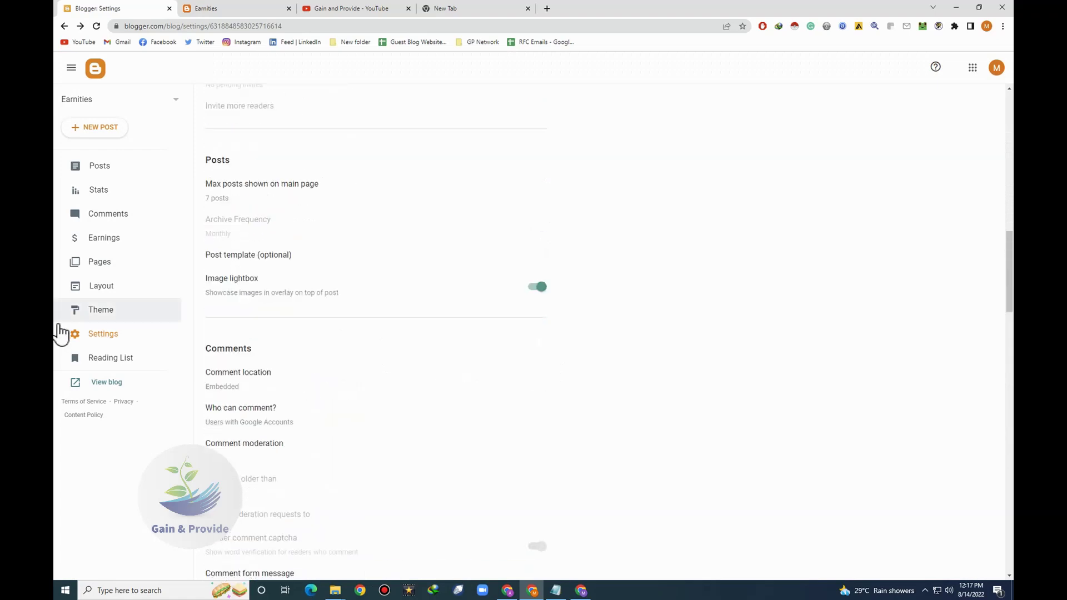
Step: Open the blog's Layout page and examine its gadget areas from Theme Options to the post author sections
click(100, 319)
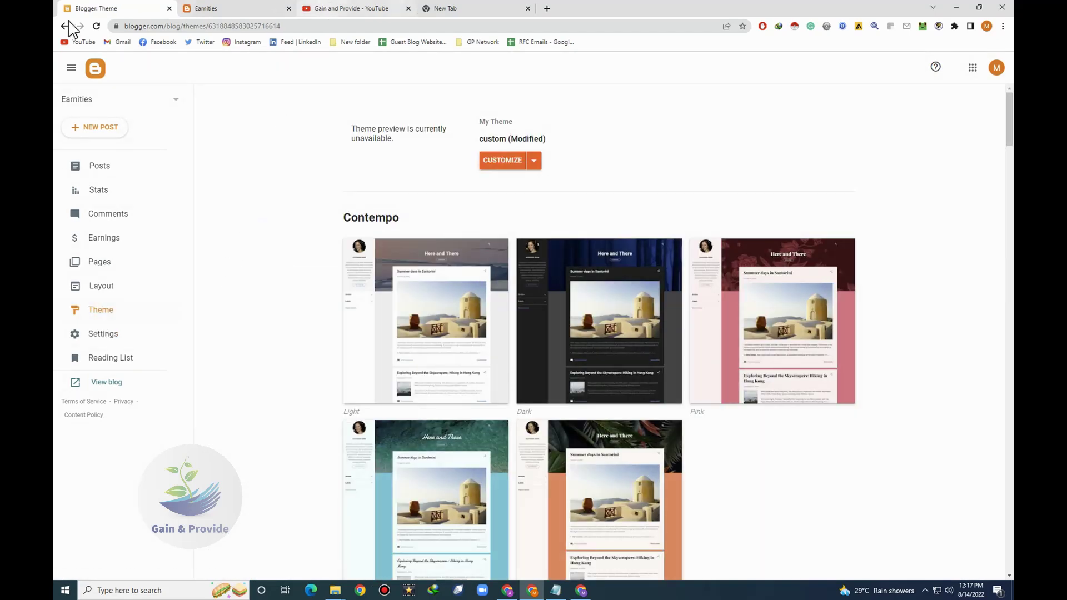
click(113, 293)
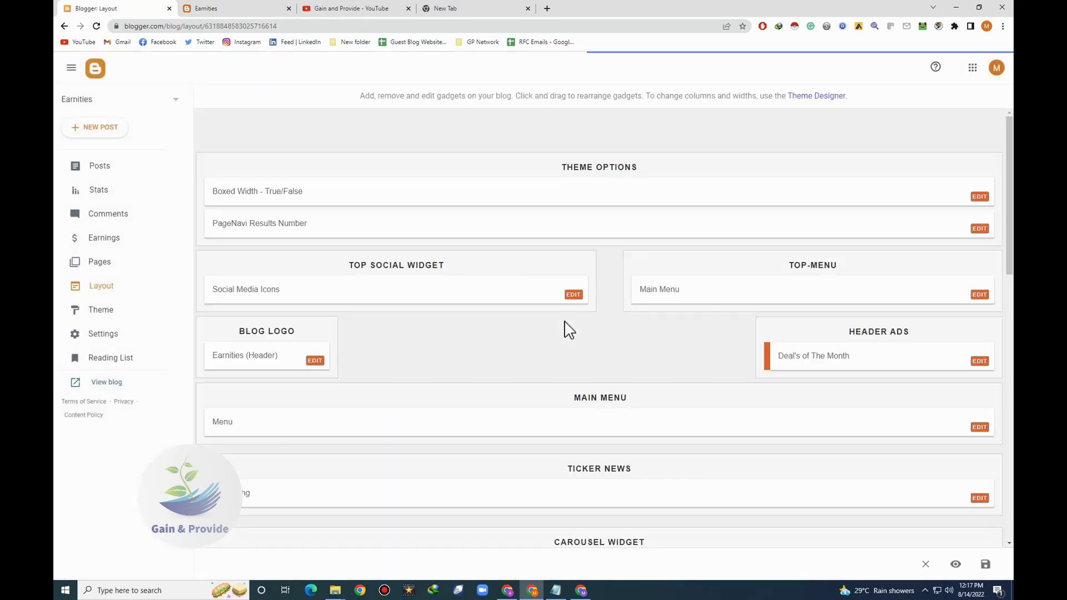
scroll(584, 317, down, 5)
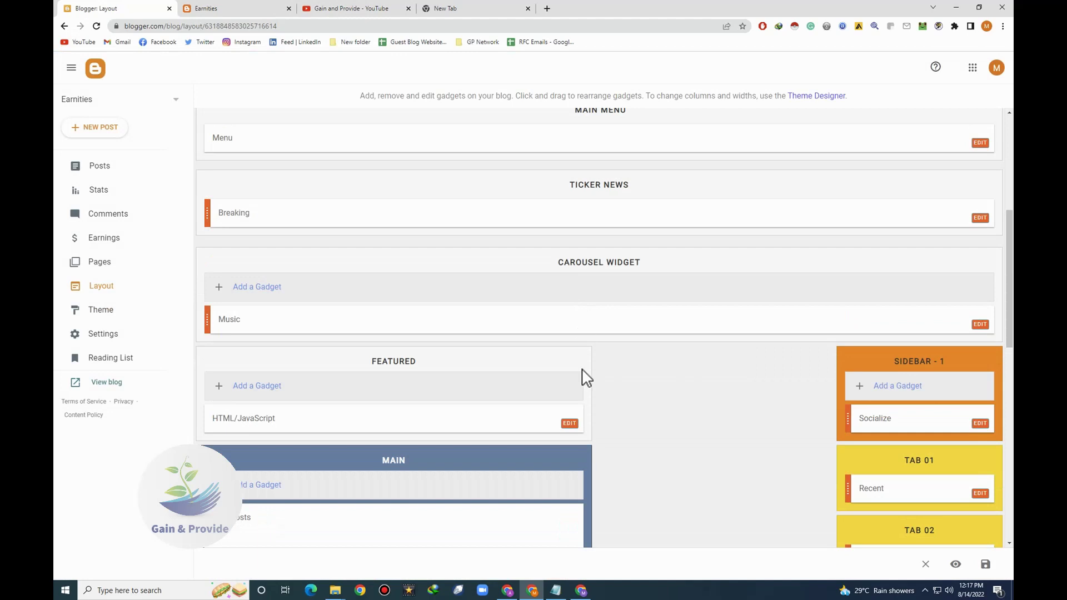
scroll(585, 376, down, 5)
scroll(565, 362, up, 10)
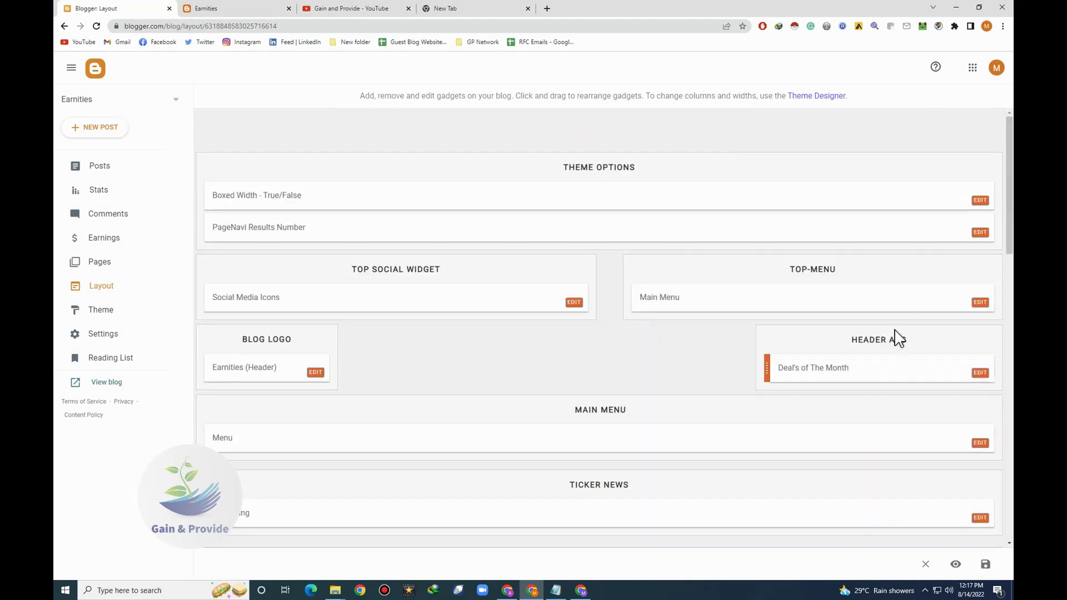
scroll(895, 301, down, 4)
scroll(643, 339, down, 5)
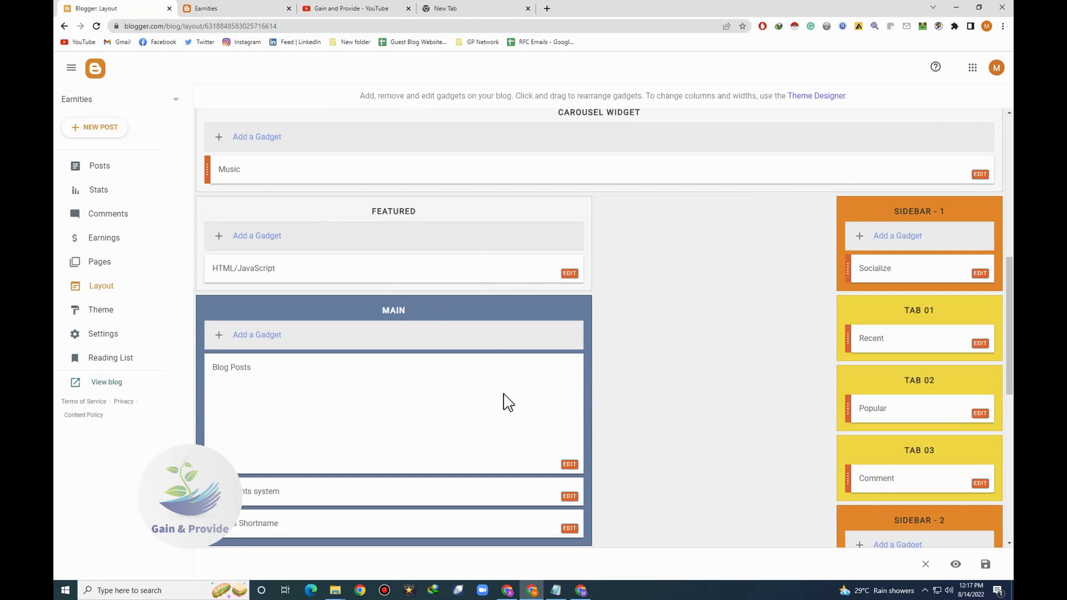
scroll(508, 402, down, 4)
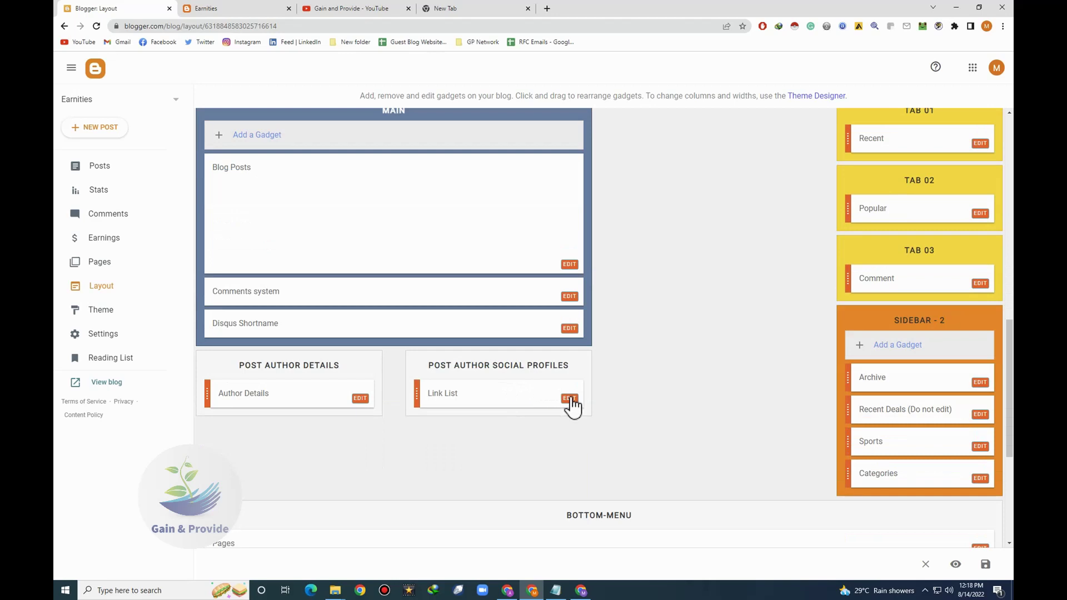
Step: Go through the whole layout again, including the bottom menu, footer widgets, contact form and footer social widget
scroll(519, 303, up, 5)
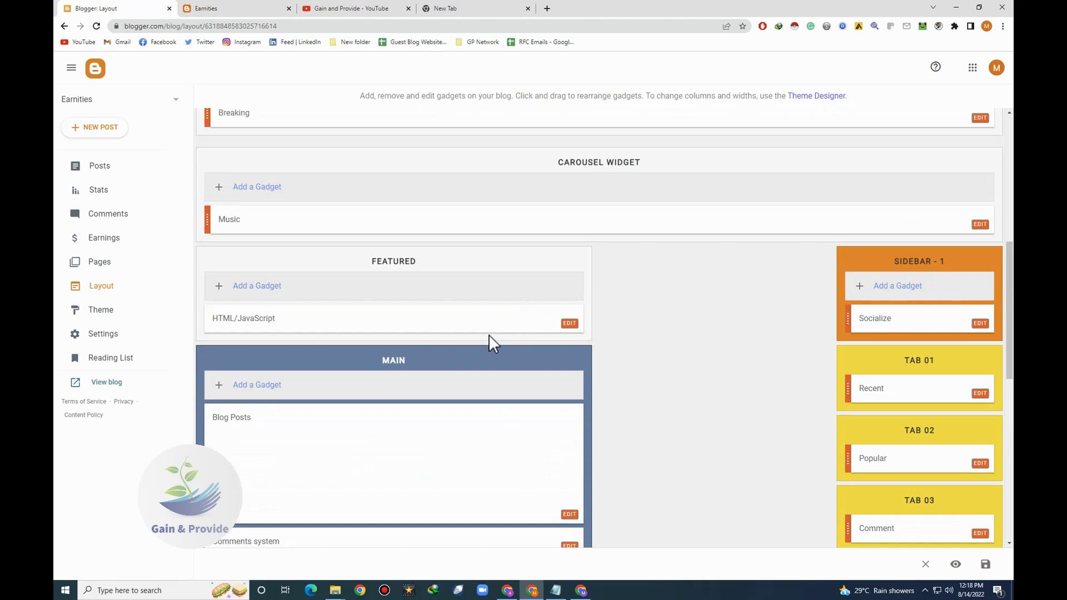
scroll(492, 337, up, 3)
scroll(369, 250, up, 3)
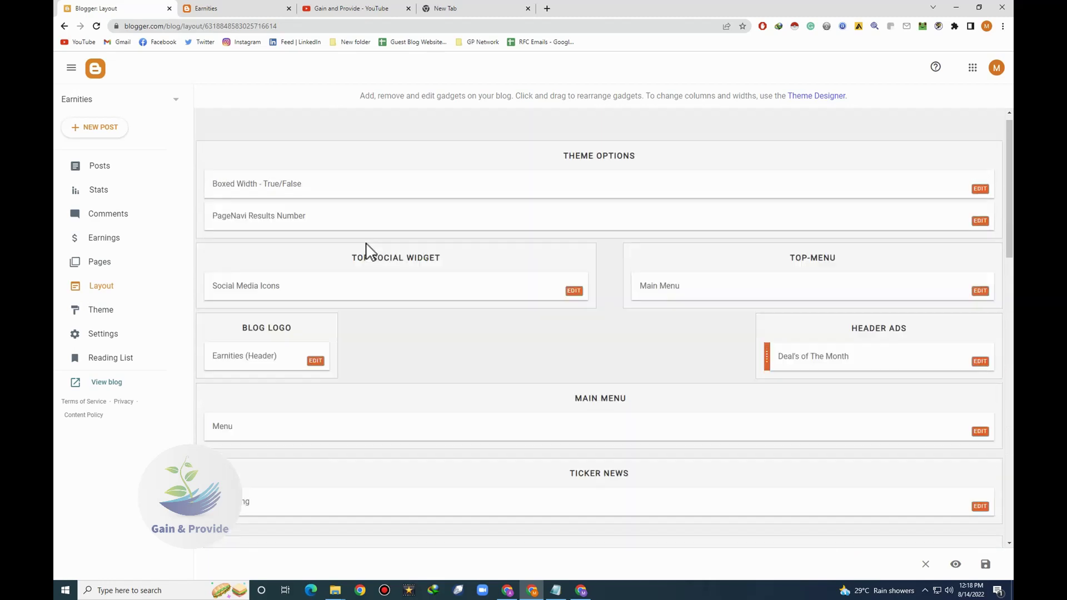
scroll(376, 269, down, 10)
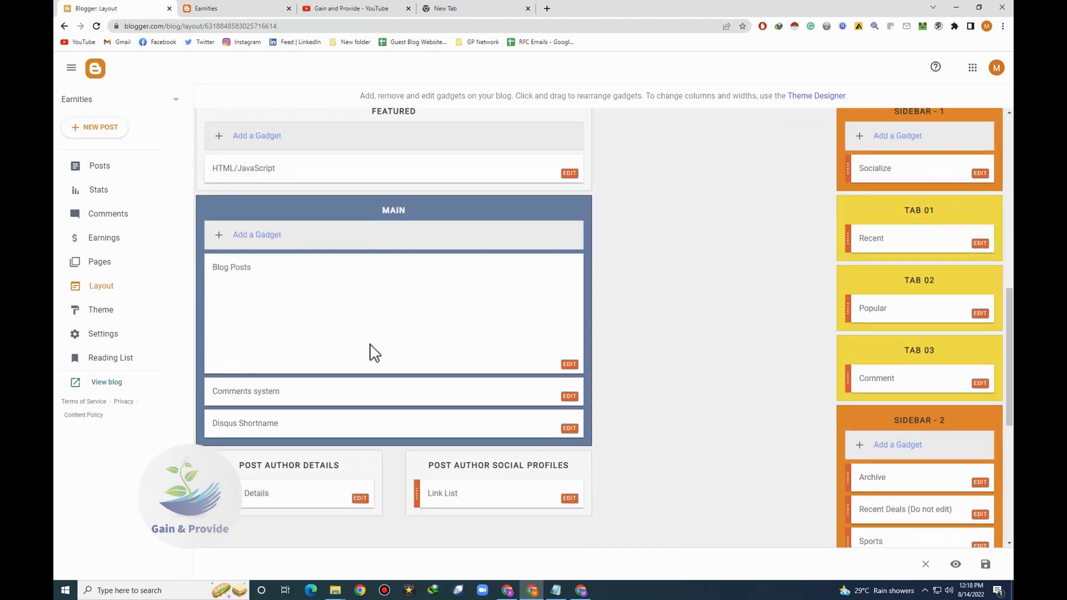
scroll(372, 355, down, 7)
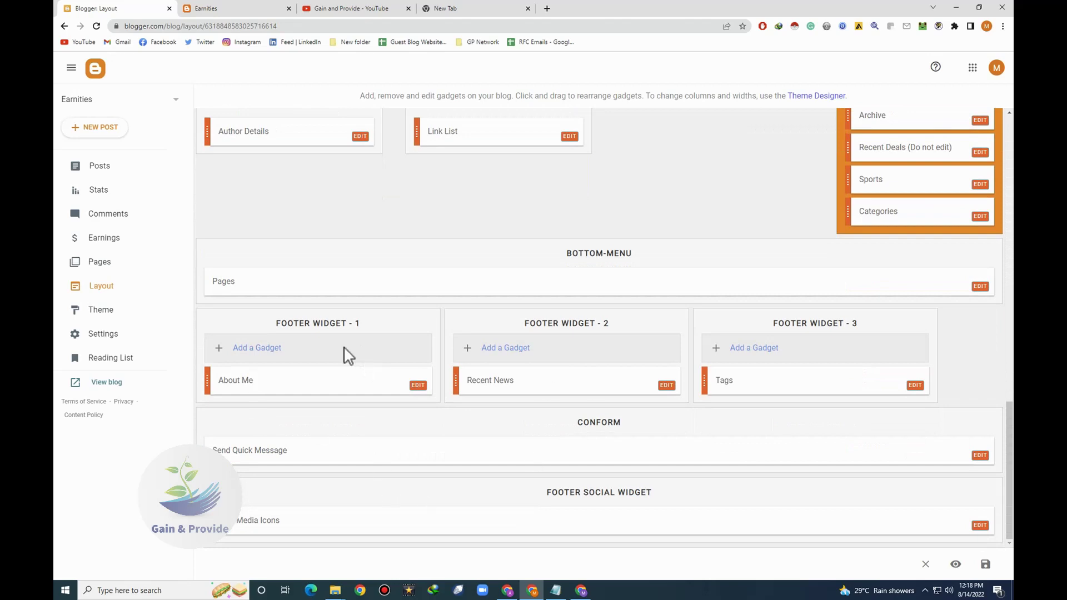
scroll(408, 320, up, 3)
scroll(409, 320, up, 12)
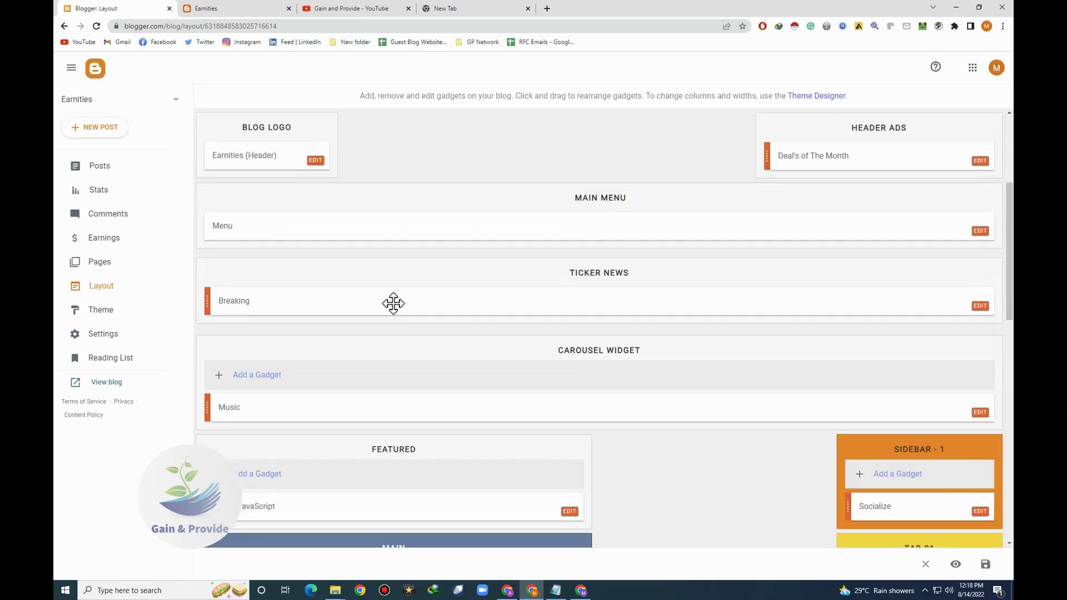
Step: Open the "Deal's of The Month" gadget in Header Ads, inspect its banner image code, and cancel without changes
scroll(361, 323, down, 3)
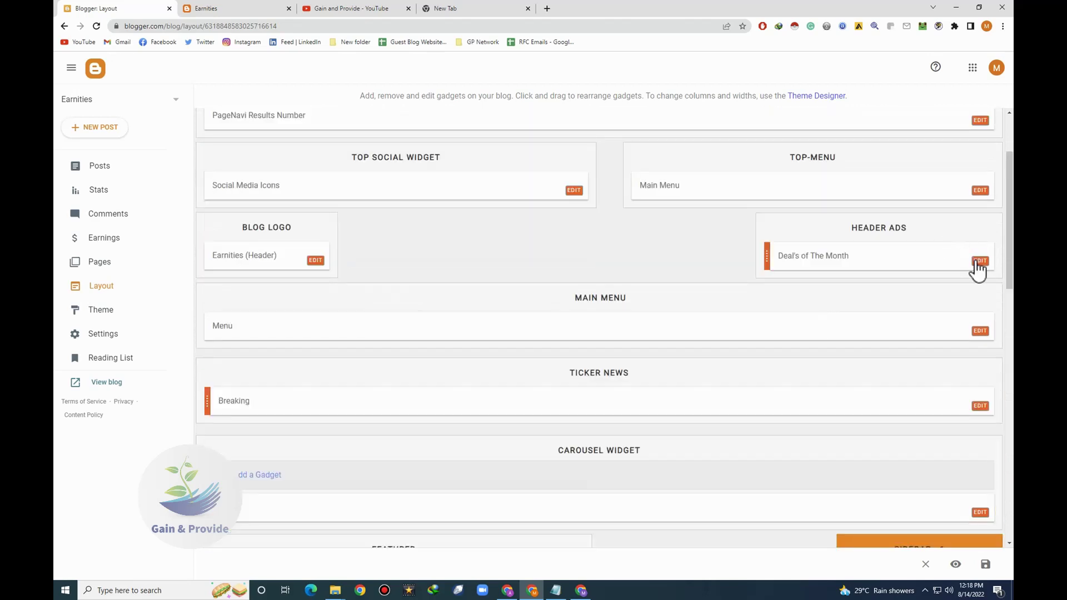
click(979, 261)
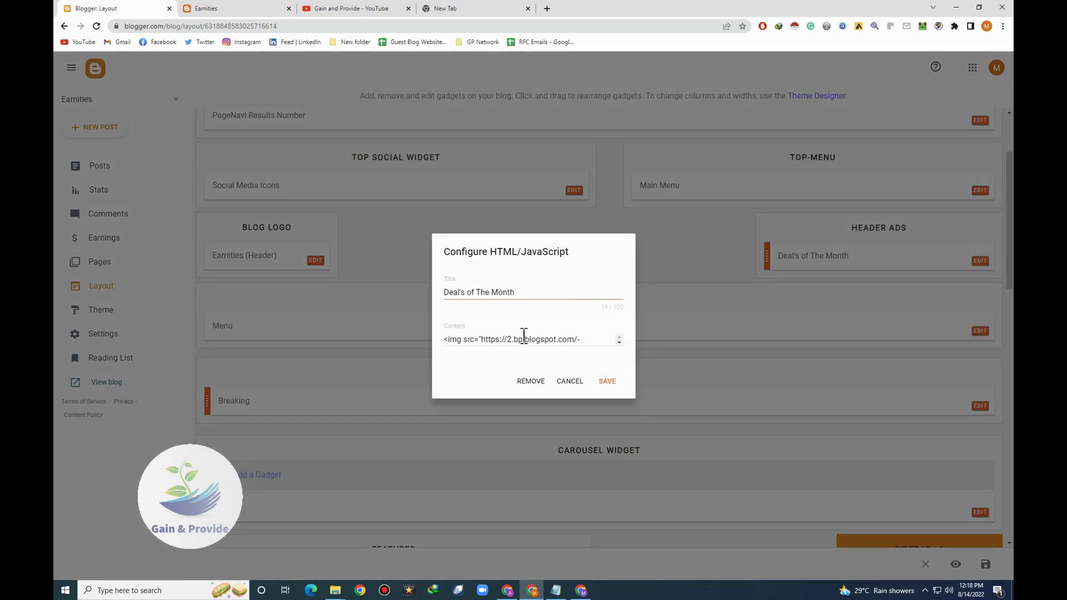
click(526, 338)
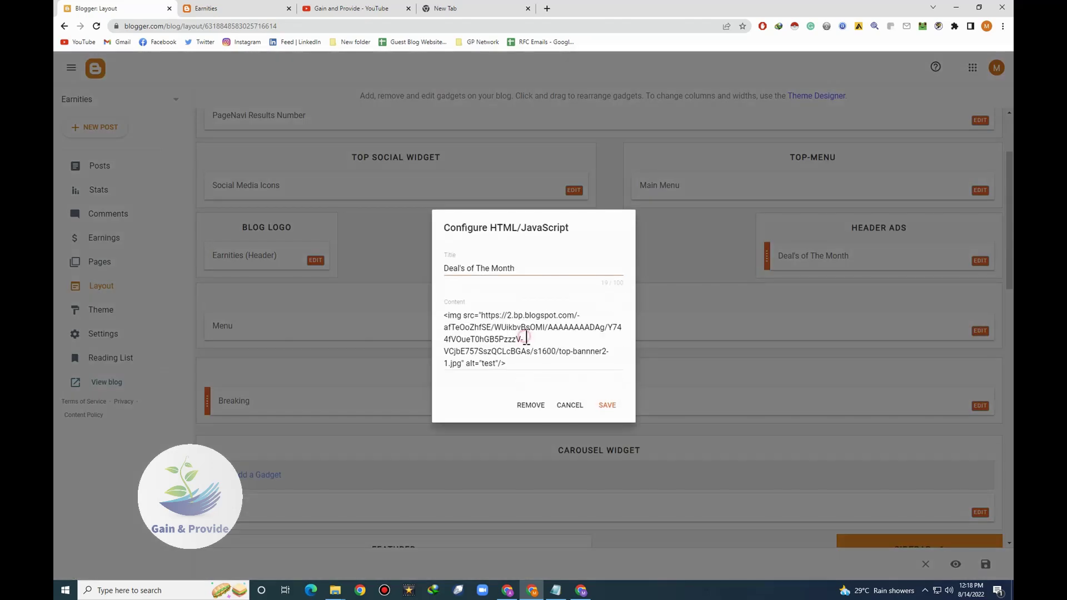
click(543, 339)
drag(510, 327, 546, 334)
click(580, 321)
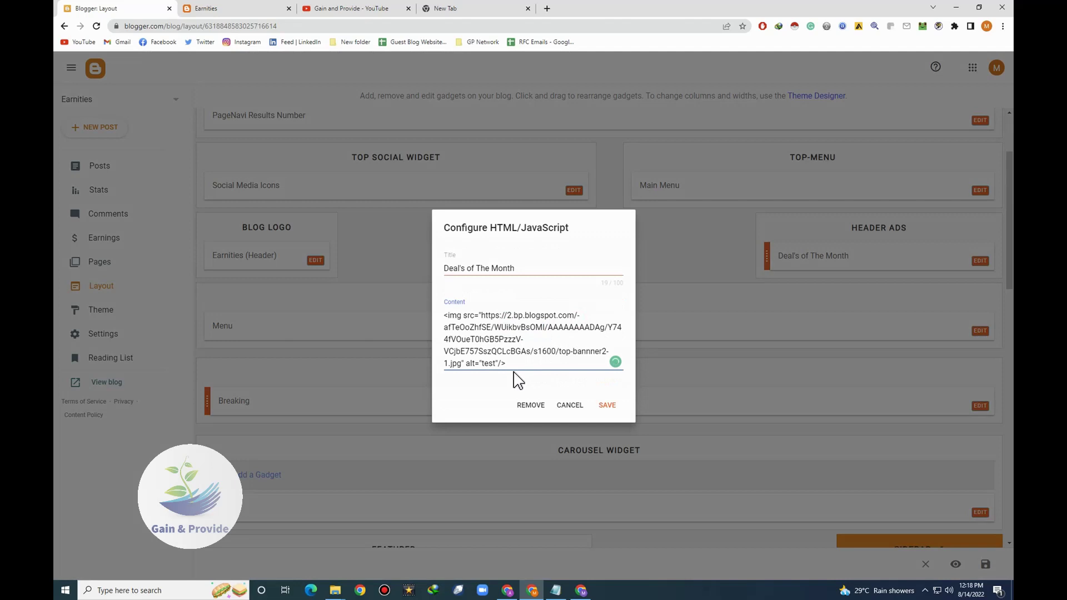
drag(516, 365, 395, 292)
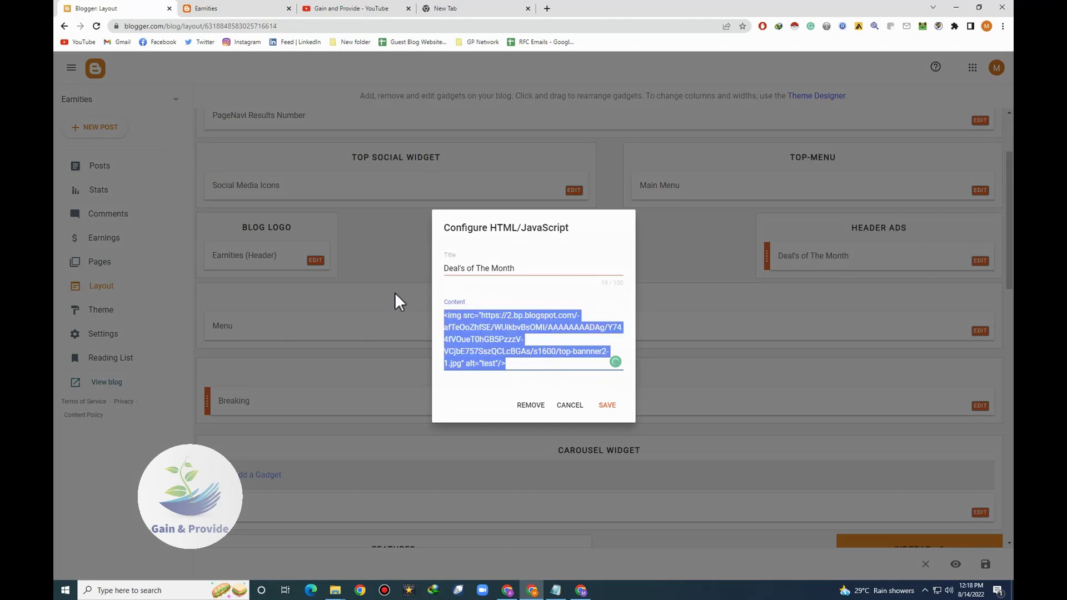
click(510, 327)
click(568, 405)
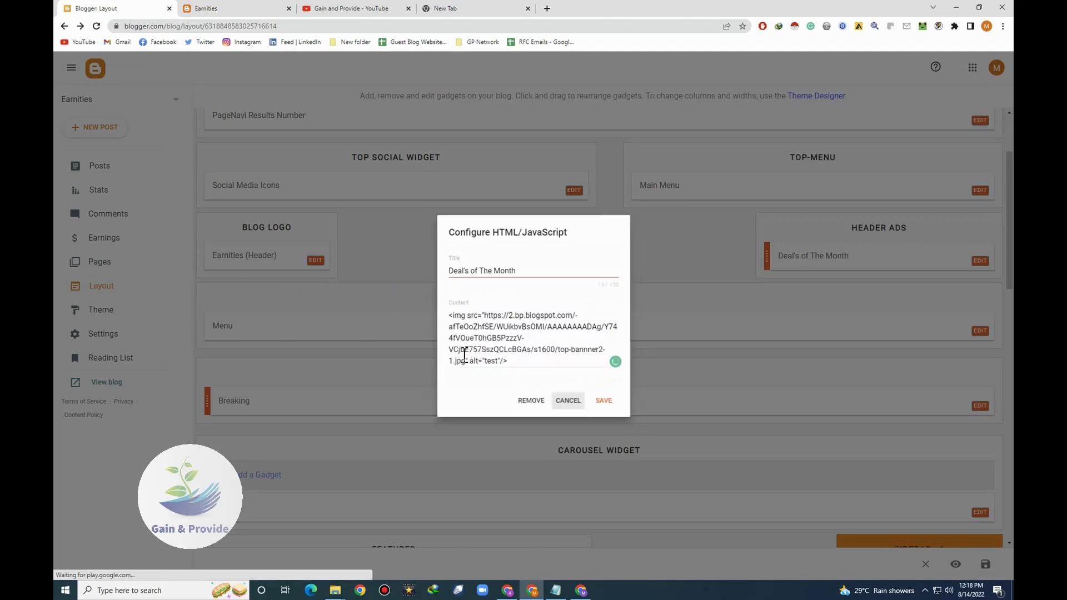
Step: Examine the layout's carousel, featured, main and sidebar gadget sections down to Sidebar - 2, and reload the Layout page
scroll(822, 378, down, 1)
scroll(810, 382, down, 5)
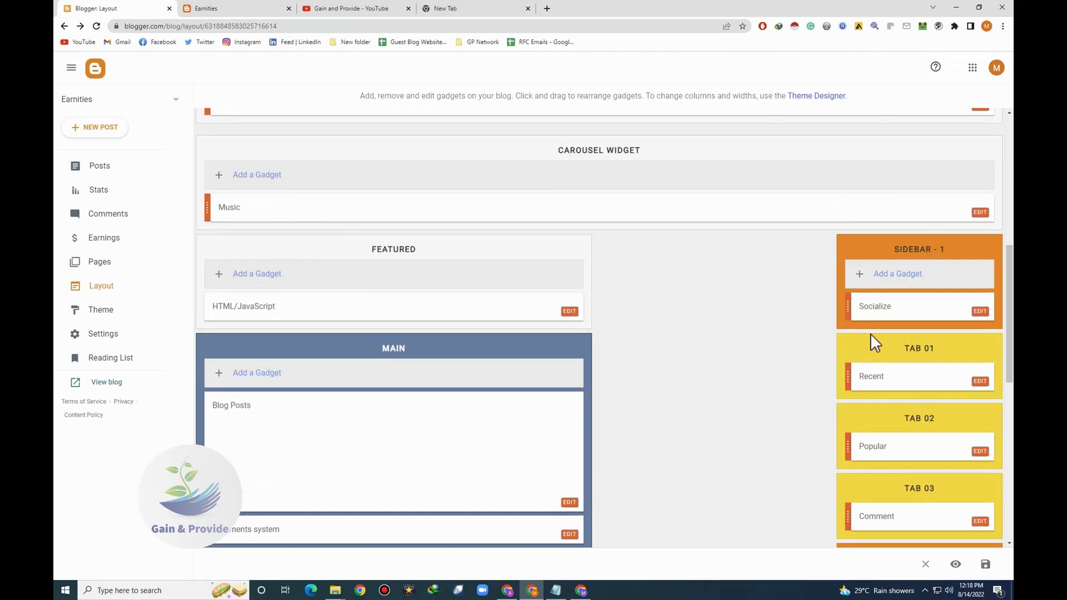
scroll(846, 383, down, 6)
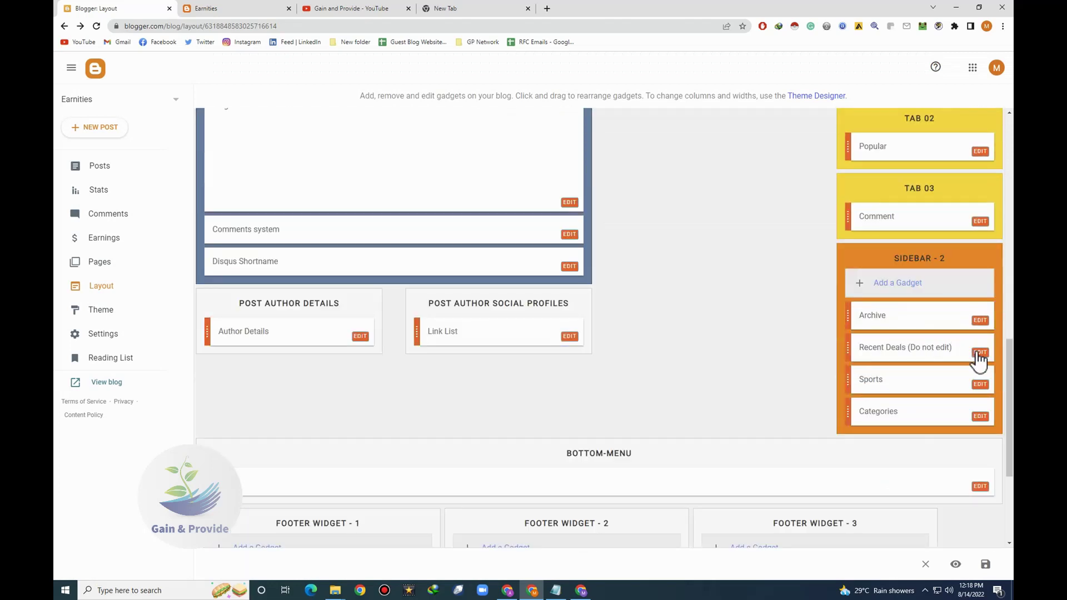
click(99, 25)
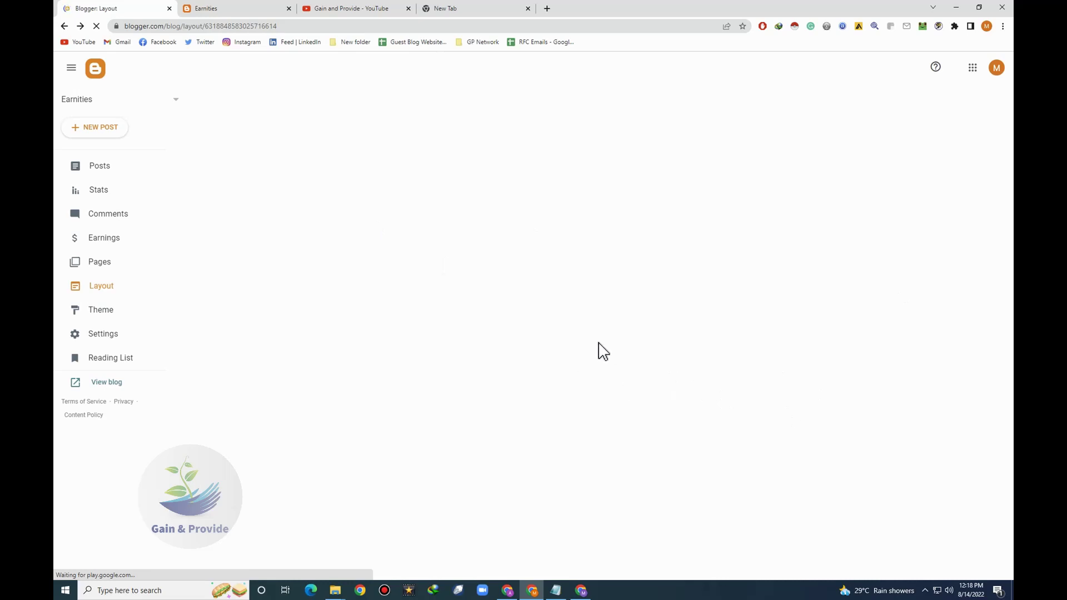
Step: Switch to the live Earnities blog and examine its header ad banner and the rest of the page
click(248, 9)
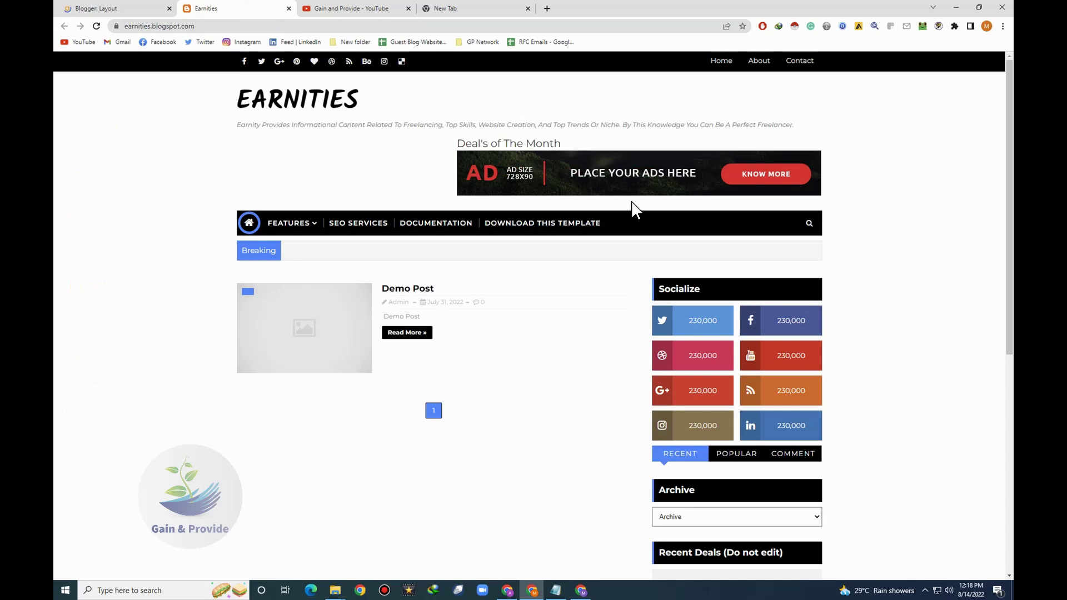
scroll(545, 221, down, 5)
scroll(538, 232, up, 5)
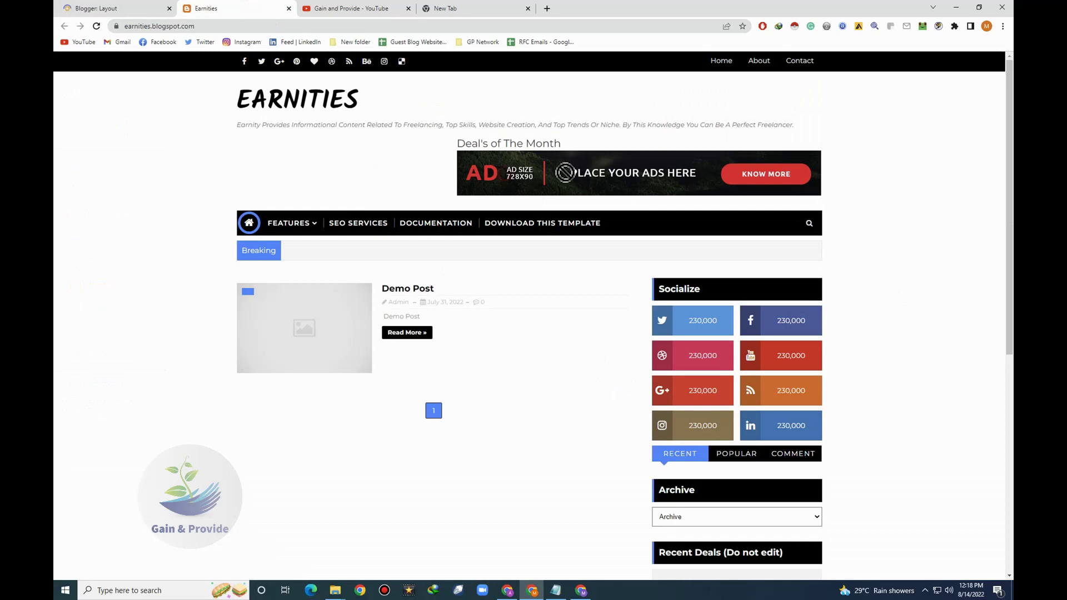
Step: Open homeuse.store in the empty browser tab as an example of a customized blog
click(481, 8)
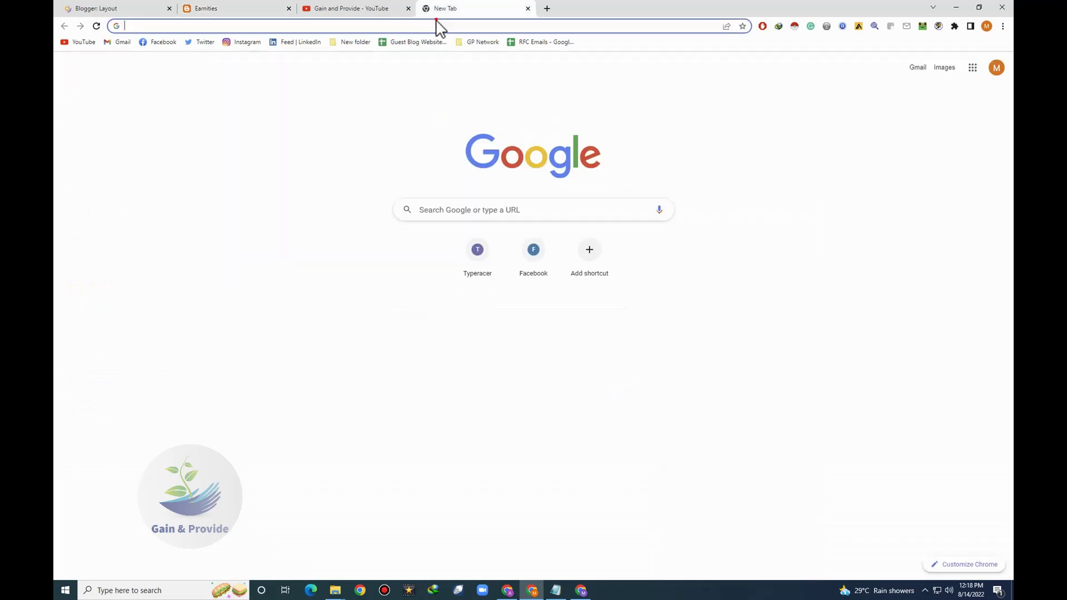
text(homeuse.store)
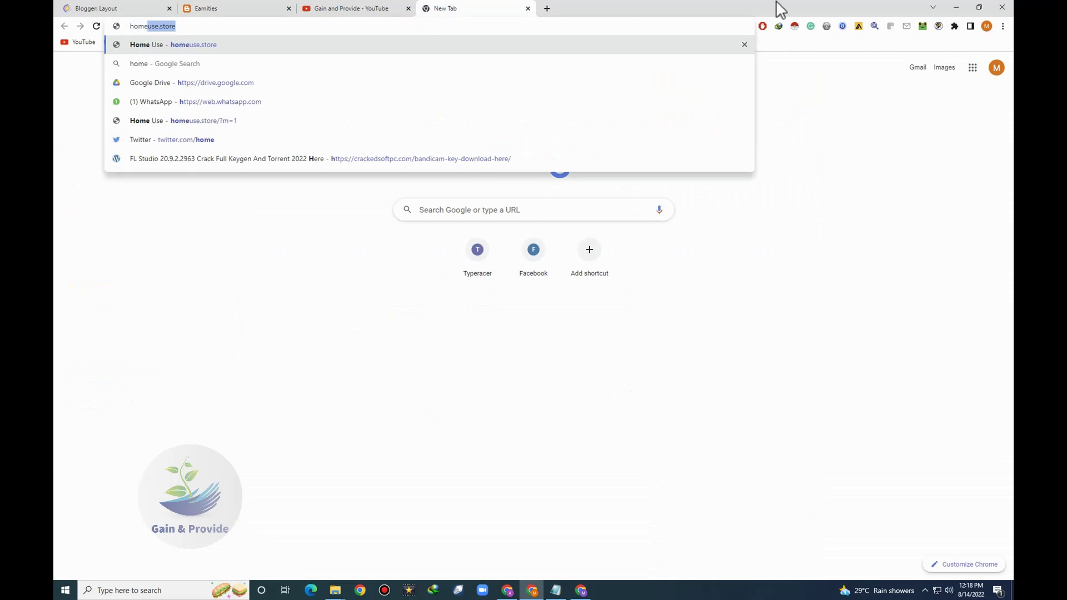
key(Return)
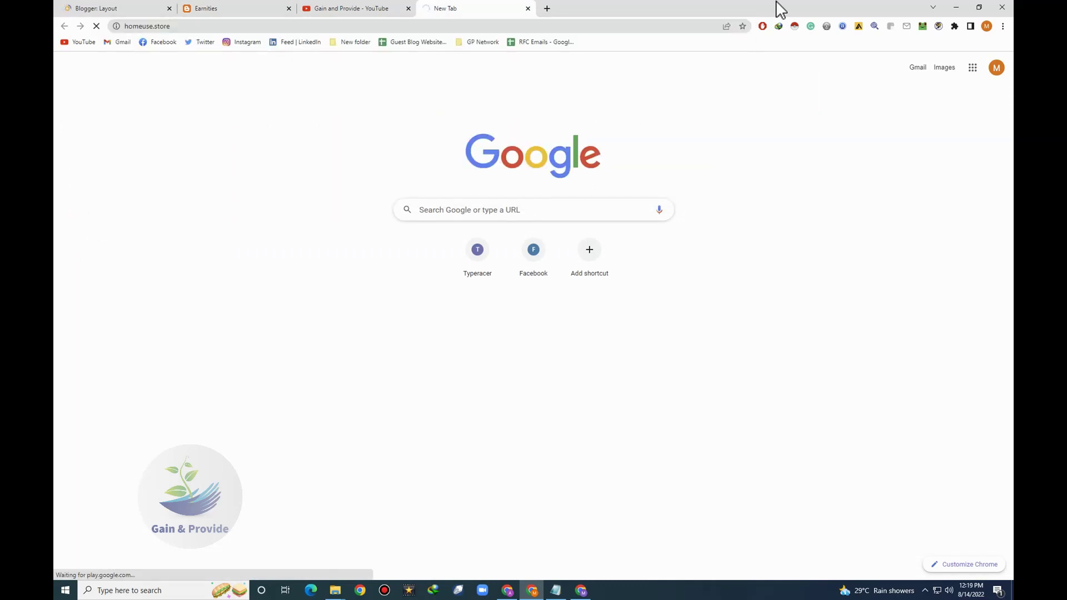
right_click(574, 14)
click(575, 13)
mouse_move(576, 10)
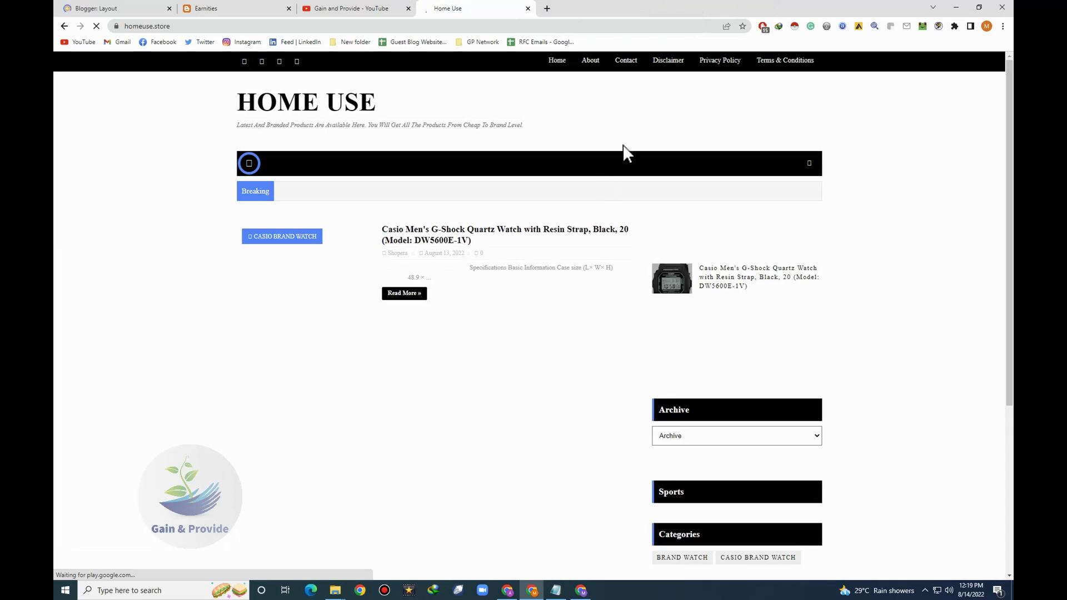
Step: Pause AdBlock on all sites and reload the Home Use site with ads allowed
right_click(764, 27)
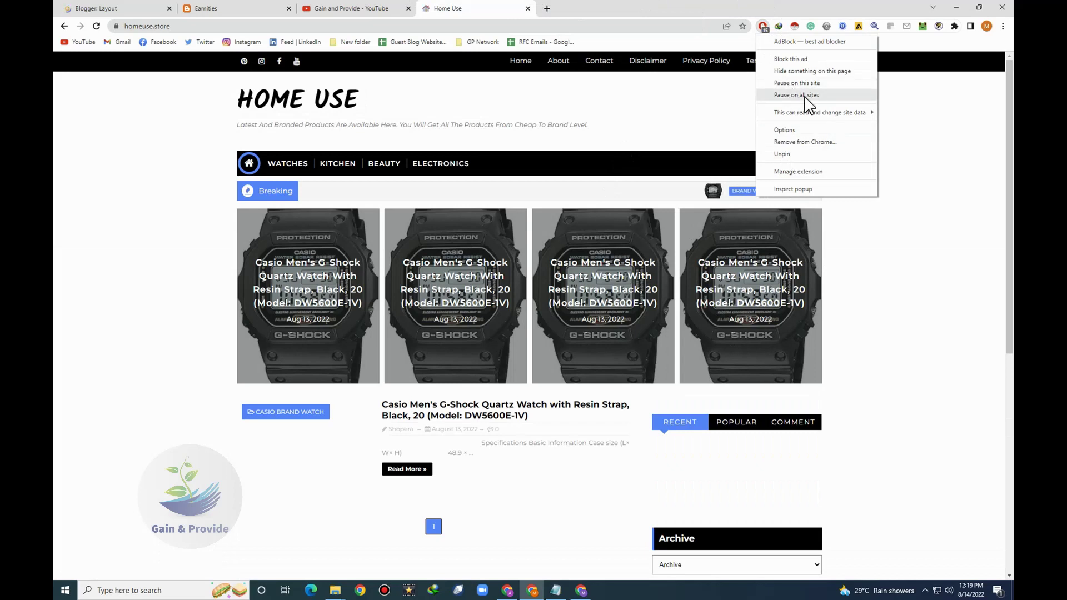
click(804, 83)
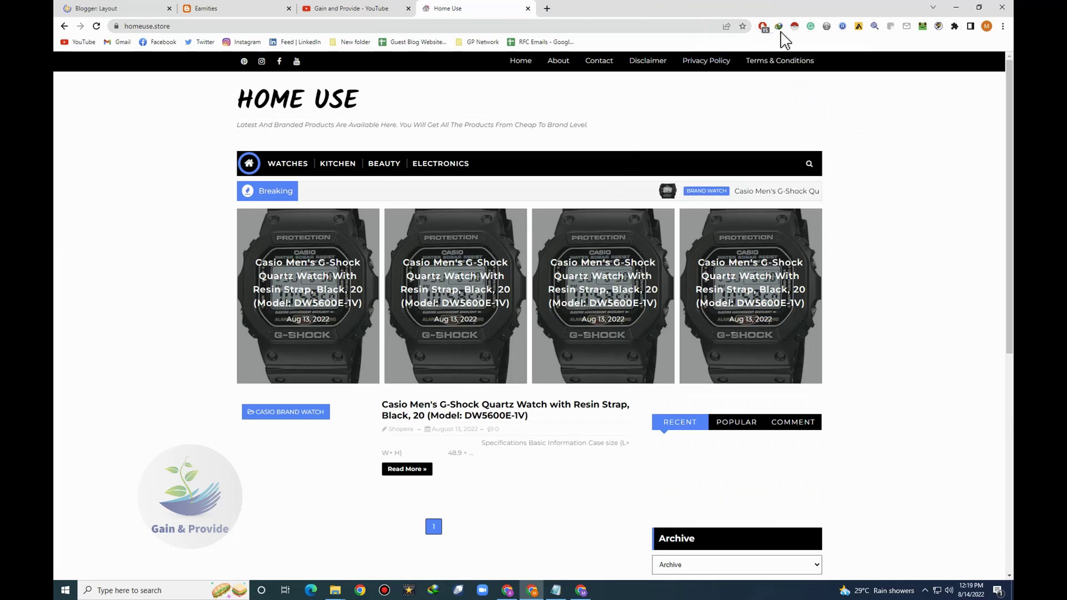
right_click(763, 27)
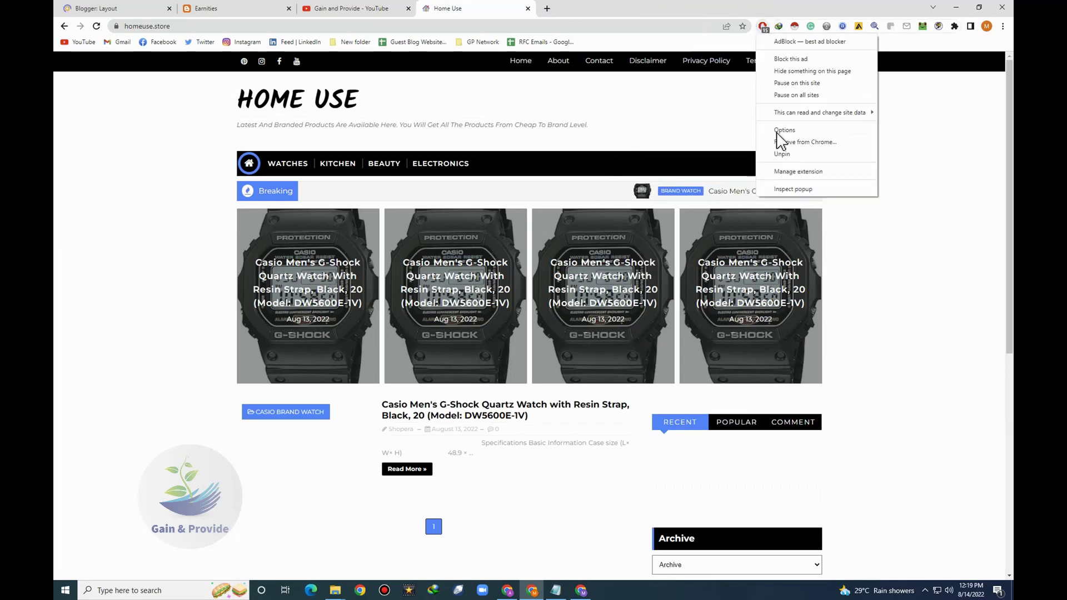
click(806, 95)
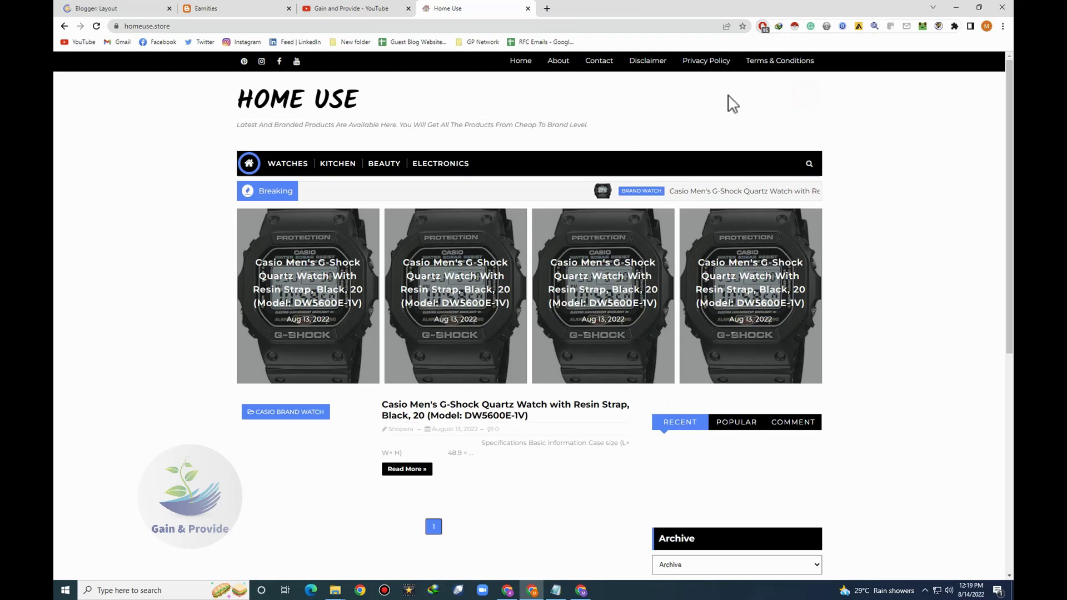
right_click(763, 28)
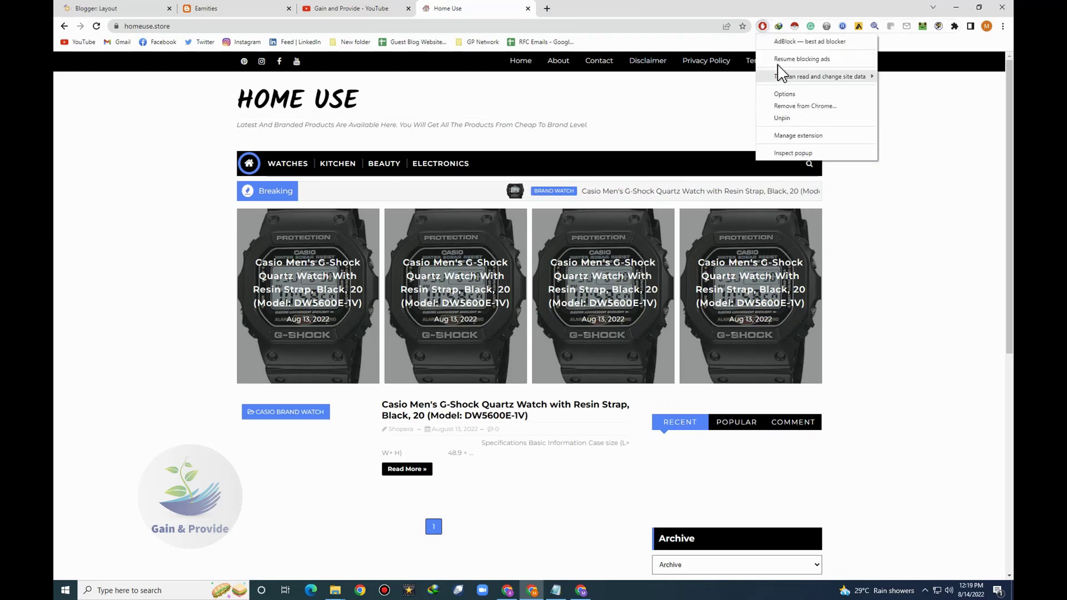
click(723, 3)
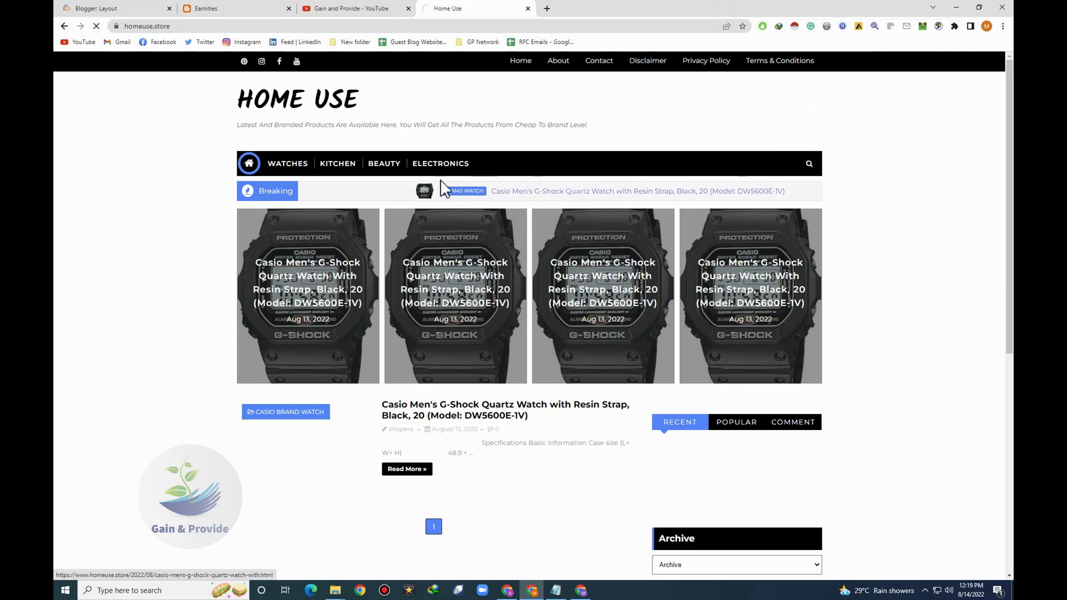
click(434, 163)
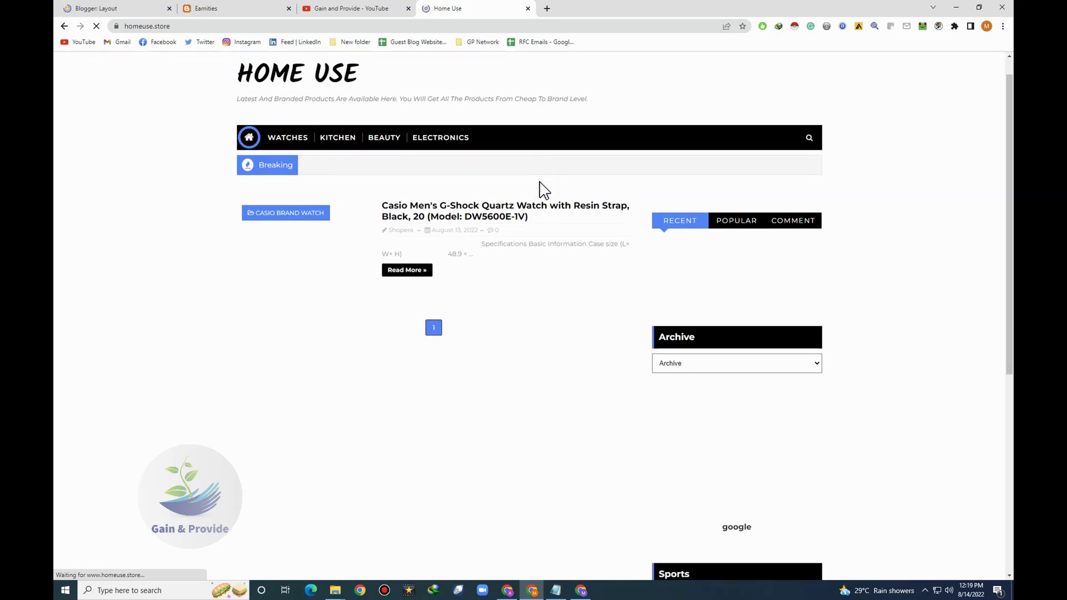
Step: Look over the reloaded Home Use page and dismiss the BETJEE pop-up and notification ads
scroll(543, 190, down, 5)
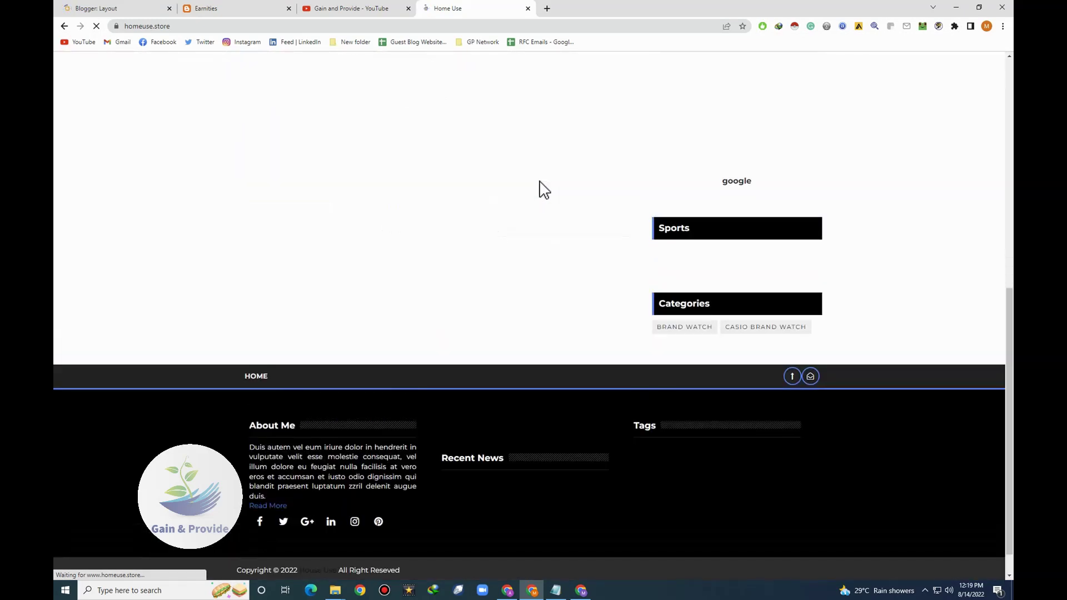
scroll(543, 189, up, 8)
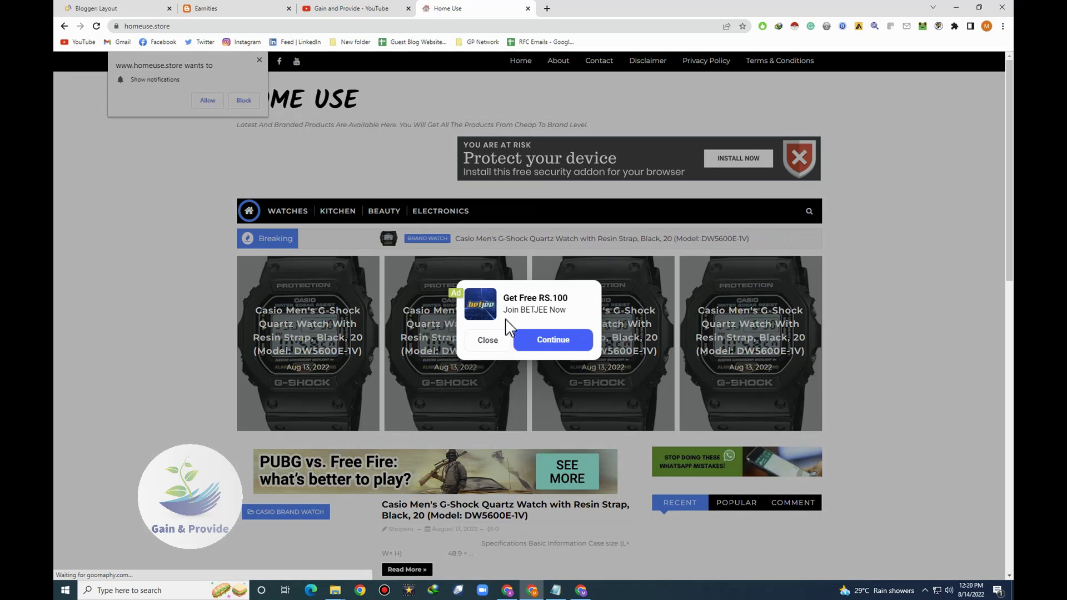
click(487, 341)
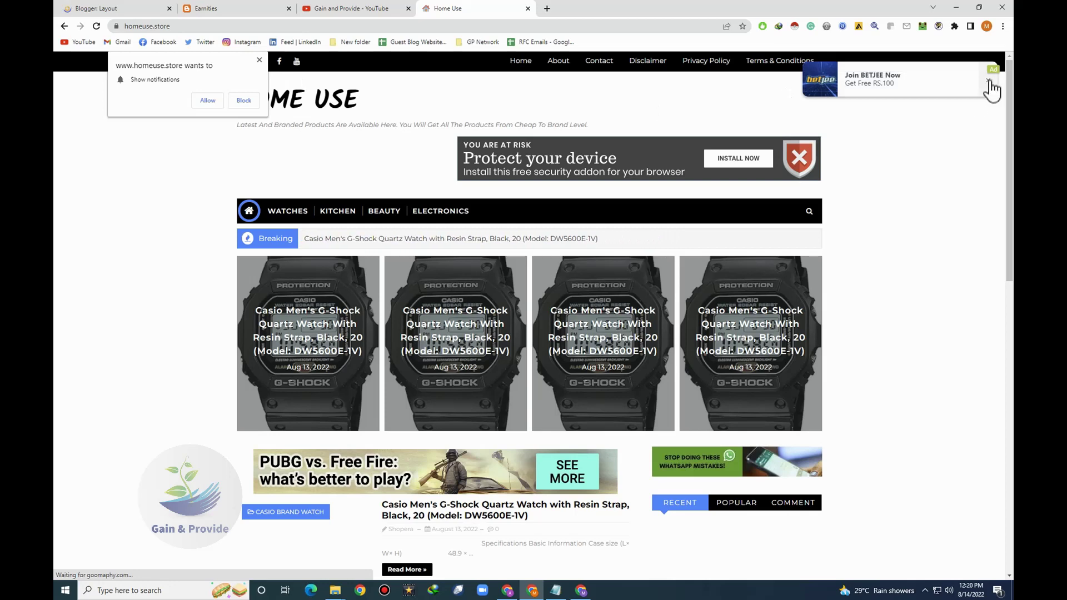
click(989, 119)
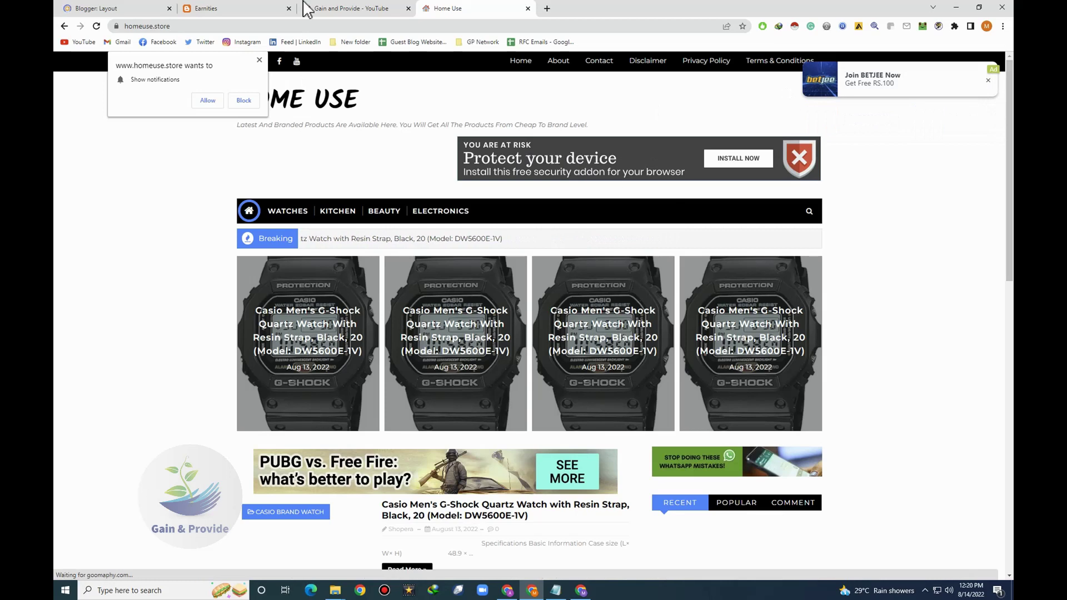
Step: Compare the Earnities header ad with Home Use, and examine Home Use's header, post, sidebar and footer ad placements, dismissing the pop-up ad
key(ctrl+2)
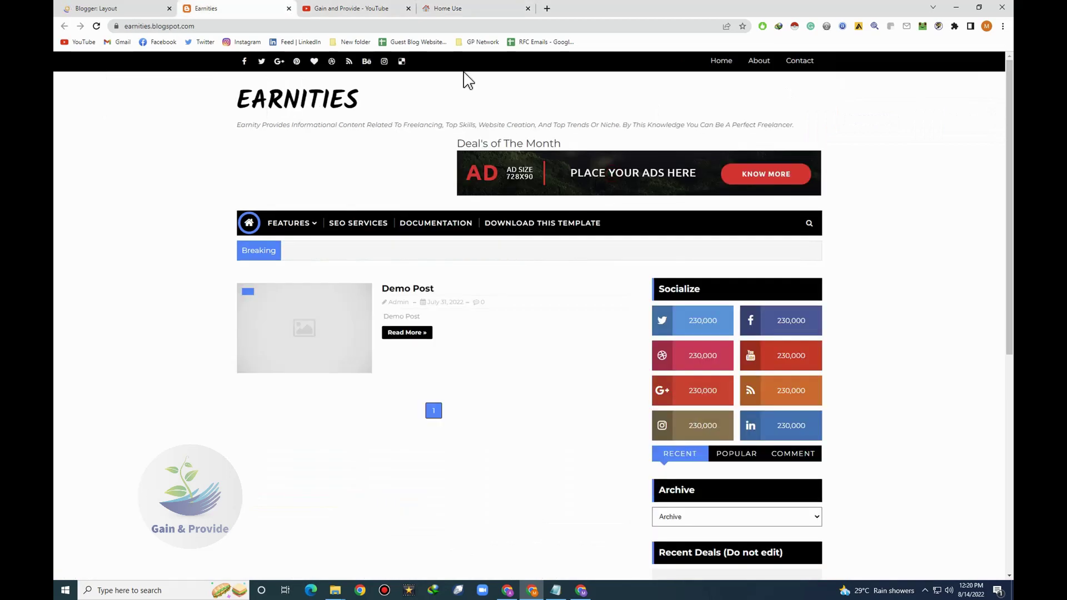
click(440, 9)
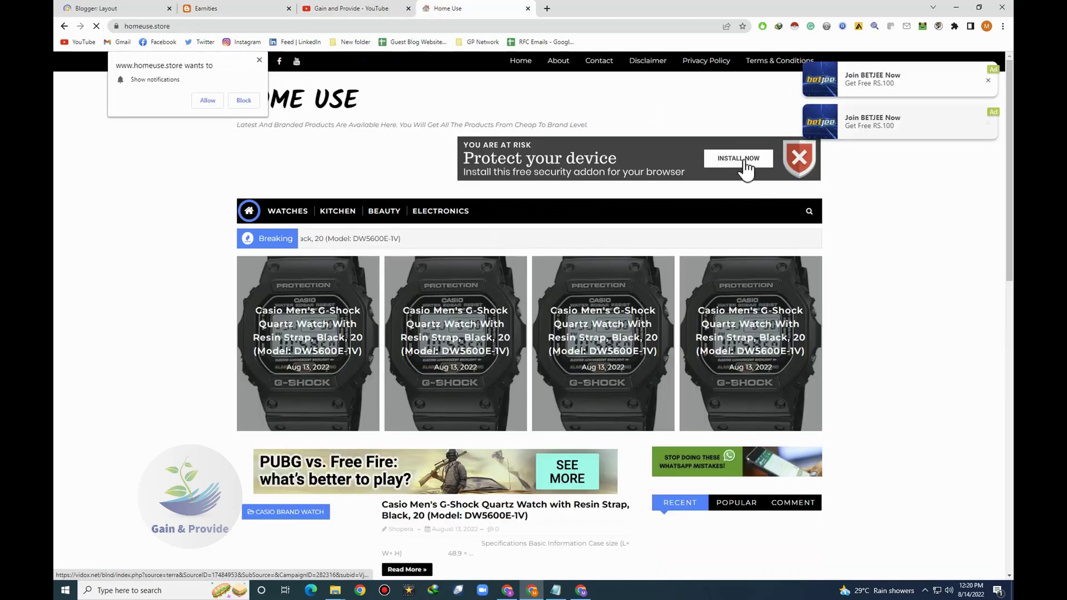
scroll(820, 168, down, 4)
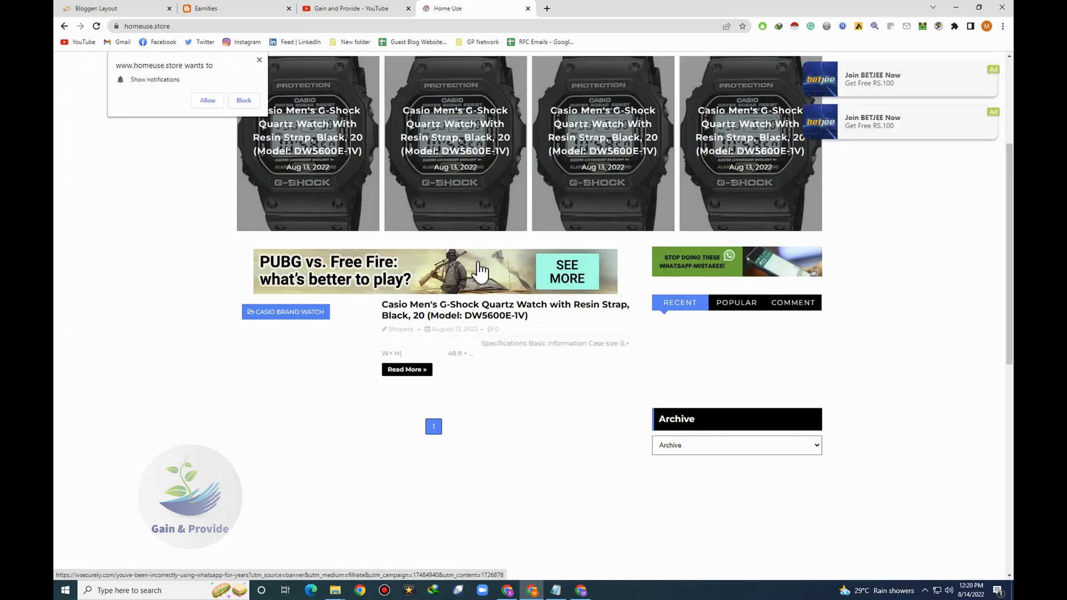
scroll(528, 302, down, 1)
scroll(528, 305, down, 7)
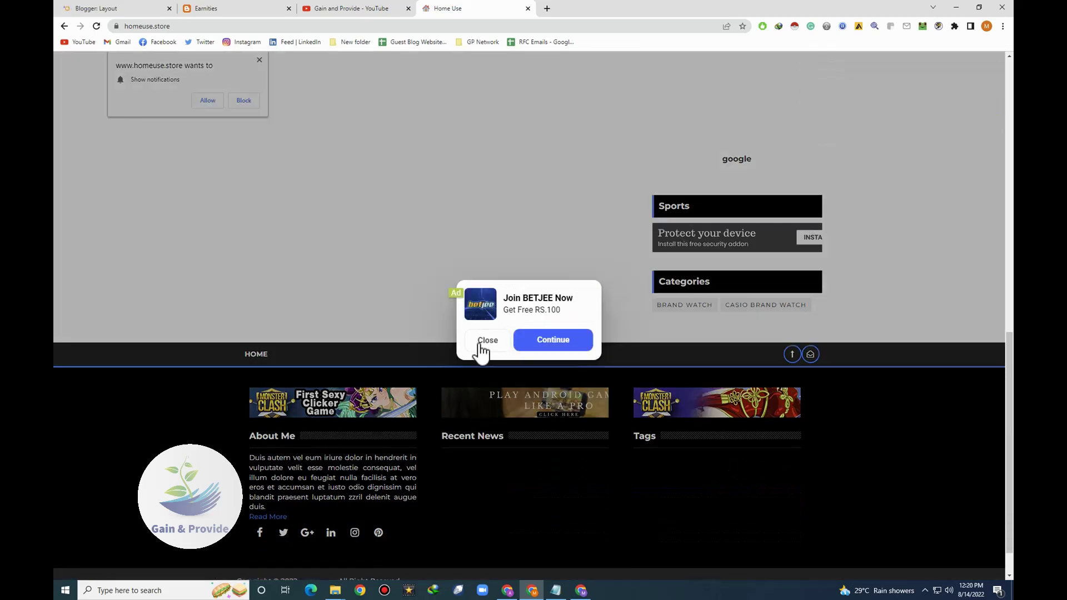
click(478, 342)
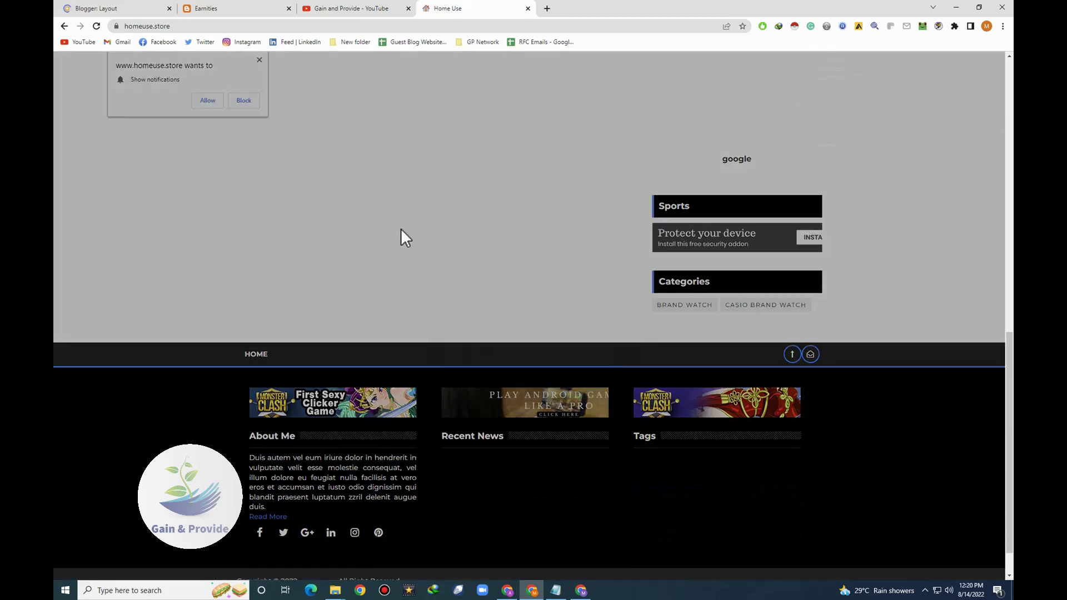
scroll(401, 233, up, 13)
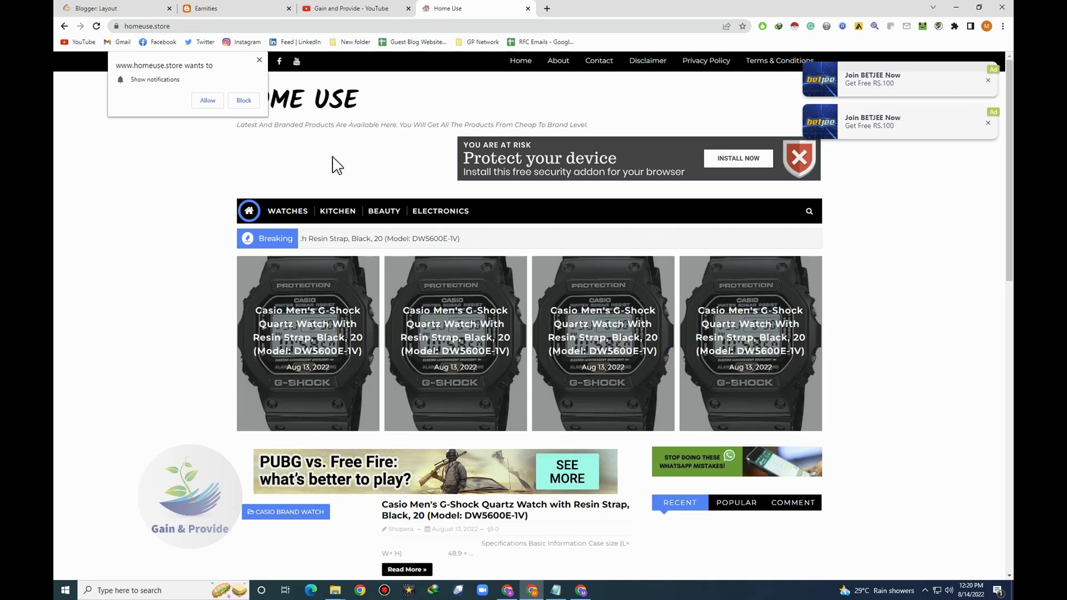
Step: Switch to the Gain and Provide YouTube channel's playlists page
click(333, 8)
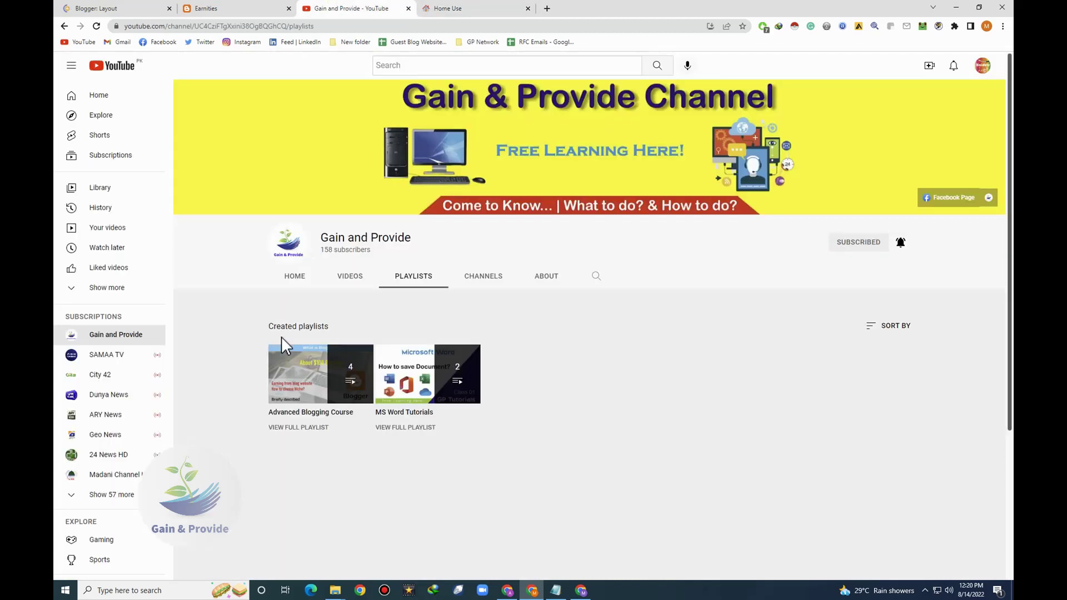